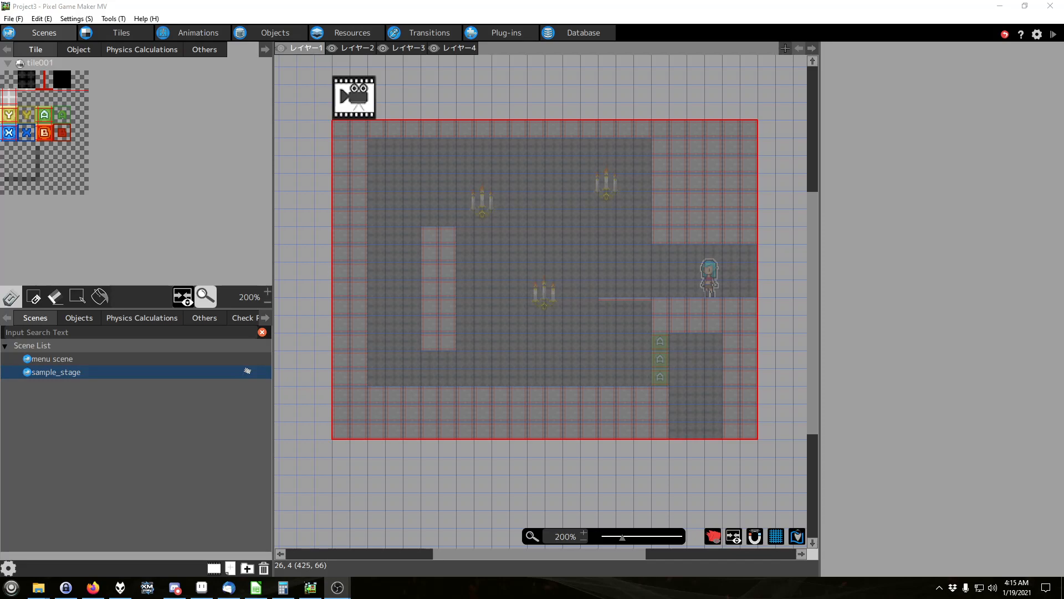
- Test play the project, moving the character back and forth and making her jump, and close the test window
{"action": "left_click", "coordinate": [1054, 35]}
{"action": "key", "text": "Left"}
{"action": "key", "text": "Right"}
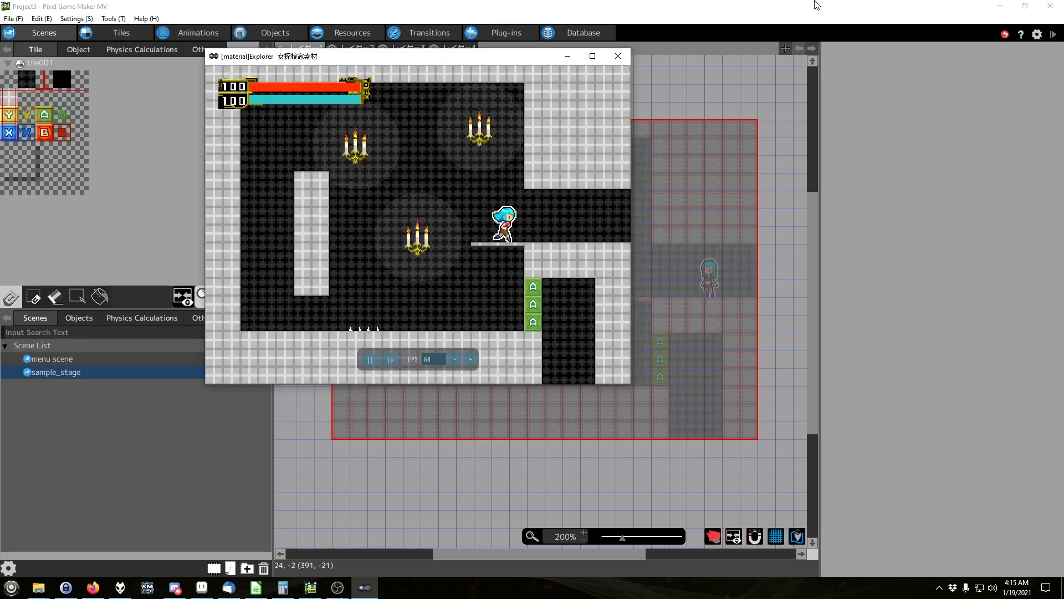
{"action": "key", "text": "Left"}
{"action": "key", "text": "z"}
{"action": "key", "text": "z"}
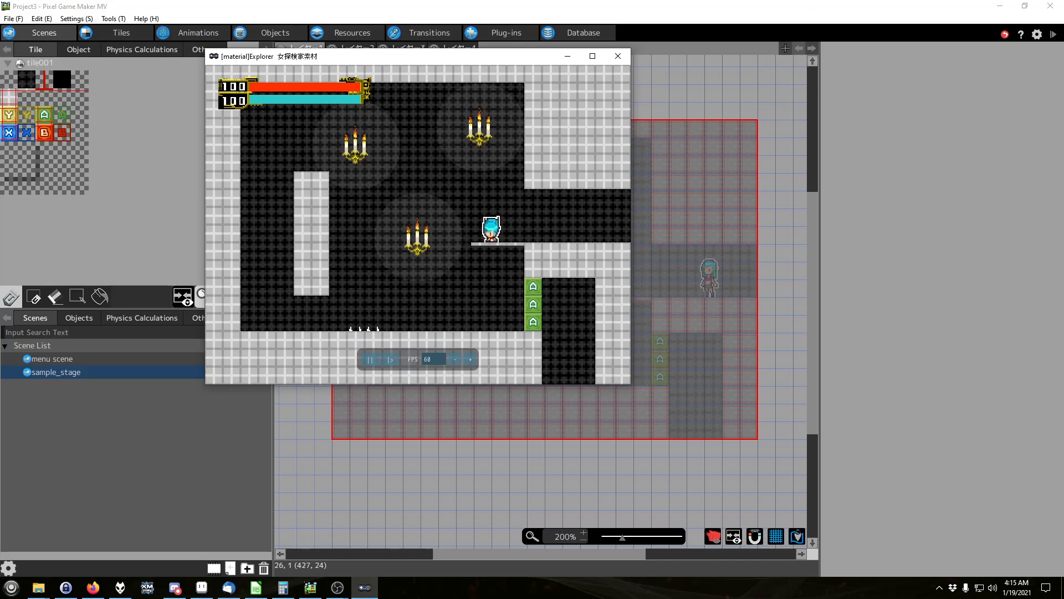
{"action": "left_click", "coordinate": [617, 57]}
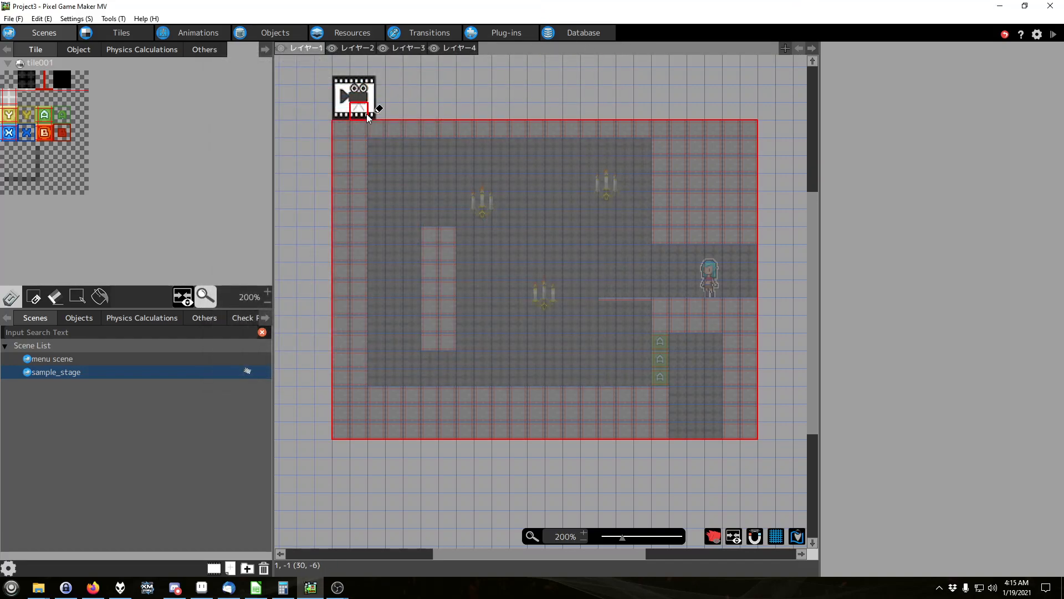
- Enable Display Afterimage in the player object's display and parent-child relationship settings
{"action": "left_click", "coordinate": [282, 33]}
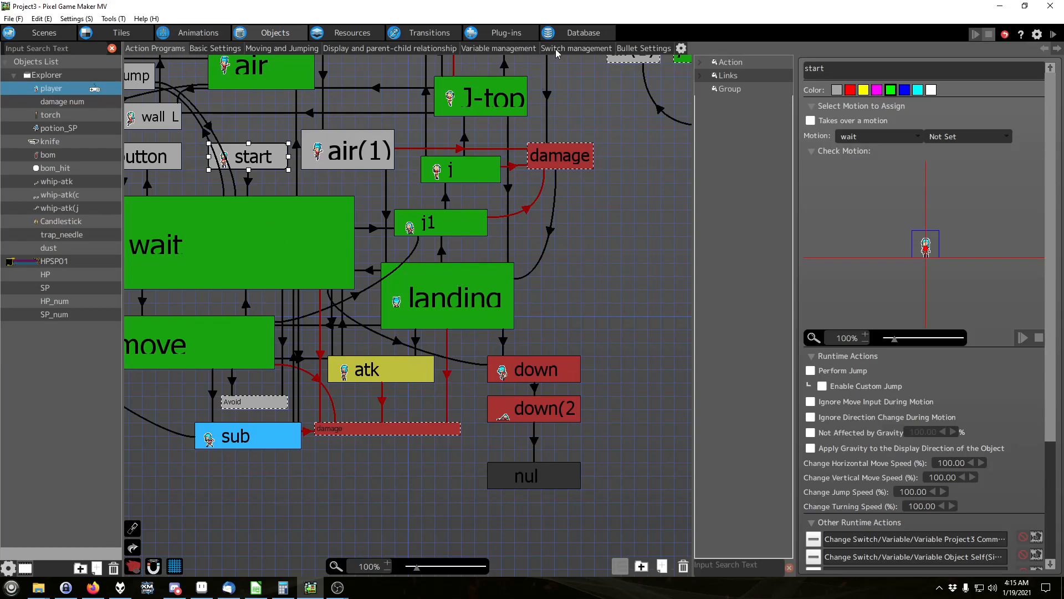
{"action": "left_click", "coordinate": [366, 50]}
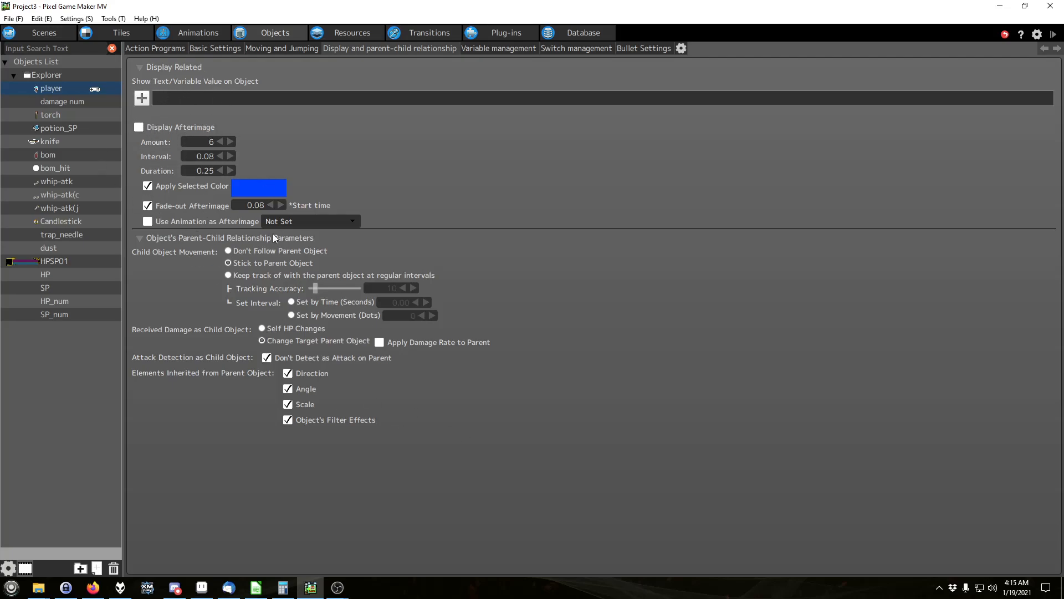
{"action": "left_click", "coordinate": [138, 126]}
{"action": "left_click", "coordinate": [939, 590]}
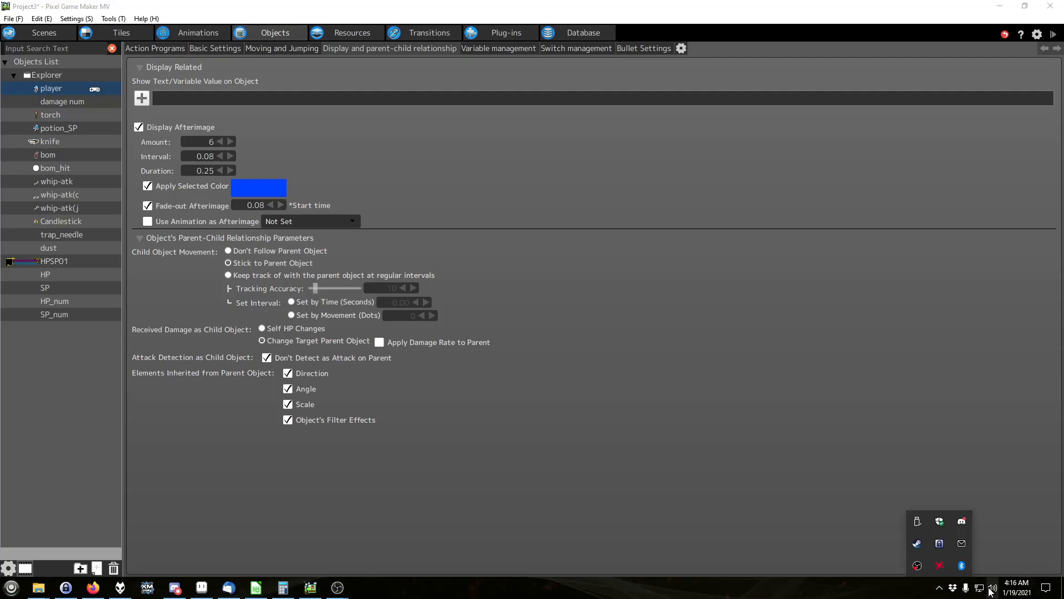
- Set the background music of the sample_stage scene to None in its scene settings
{"action": "left_click", "coordinate": [14, 33]}
{"action": "left_click", "coordinate": [67, 375]}
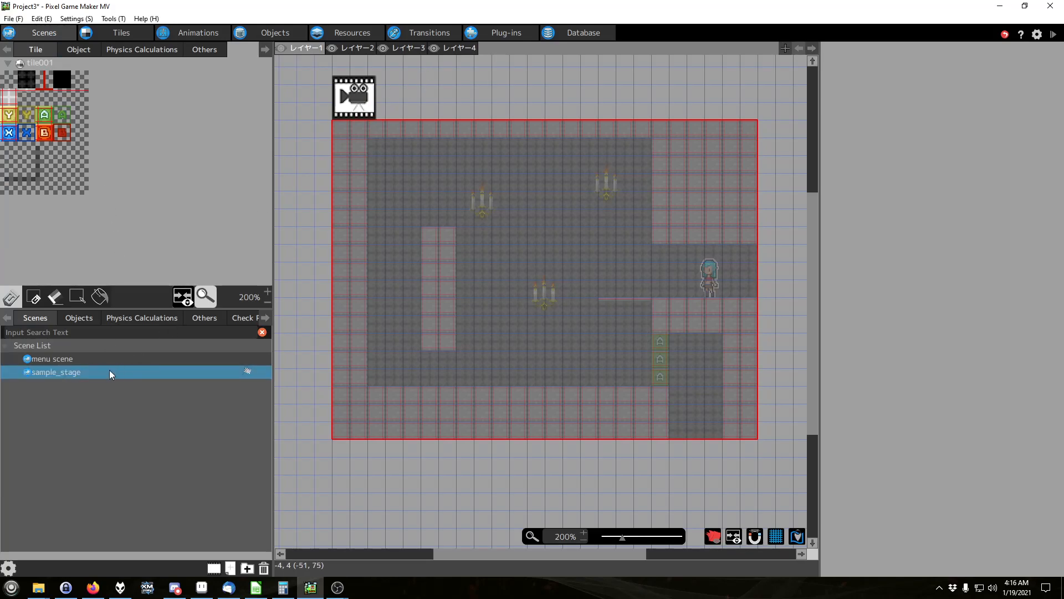
{"action": "right_click", "coordinate": [94, 374]}
{"action": "left_click", "coordinate": [160, 508]}
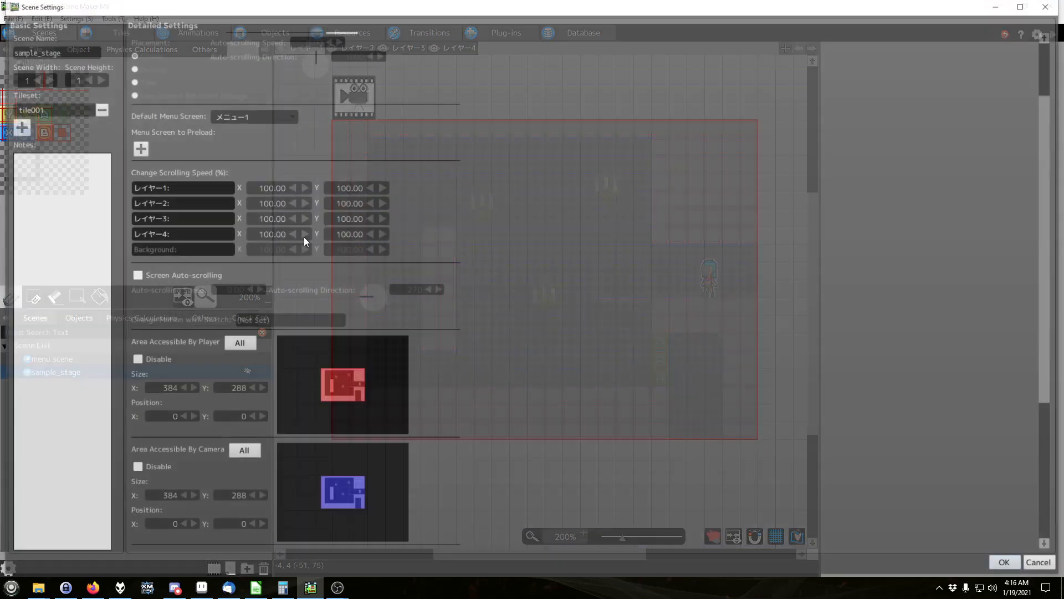
{"action": "scroll", "coordinate": [347, 102], "scroll_direction": "up", "scroll_amount": 3}
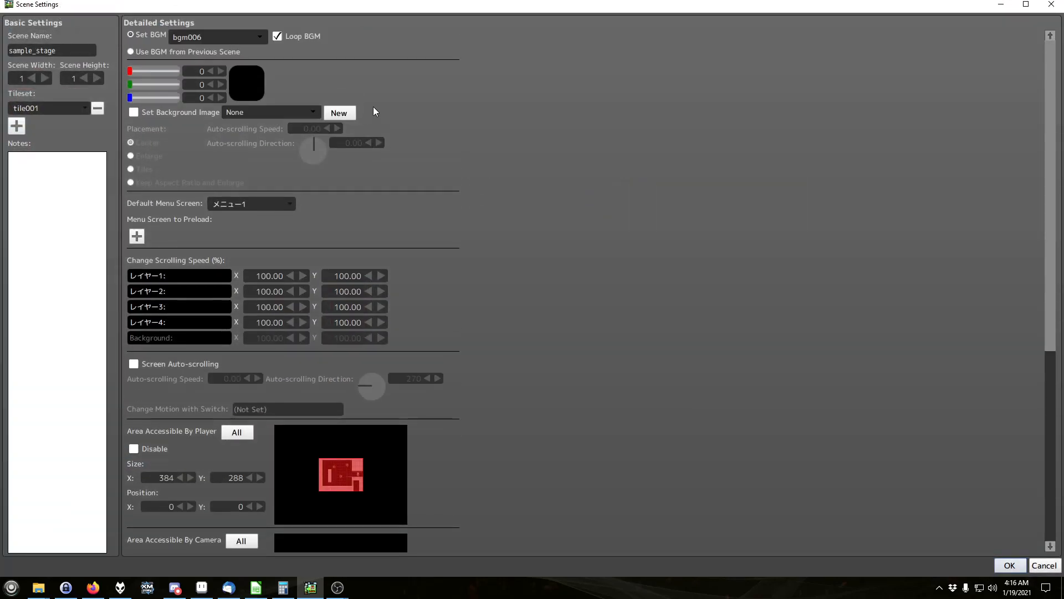
{"action": "left_click", "coordinate": [174, 41]}
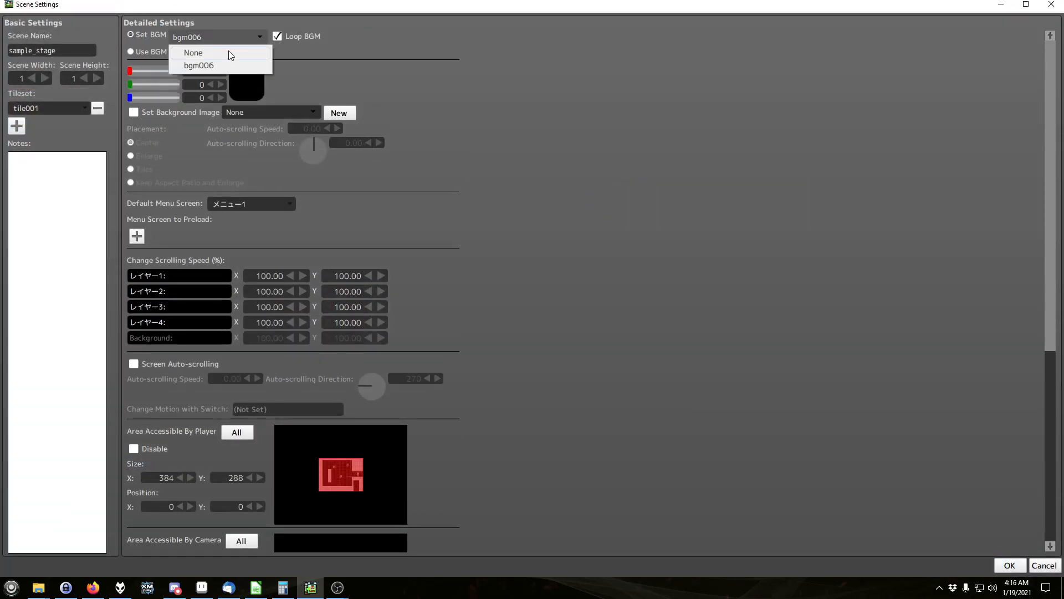
{"action": "left_click", "coordinate": [227, 51]}
{"action": "left_click", "coordinate": [1008, 565]}
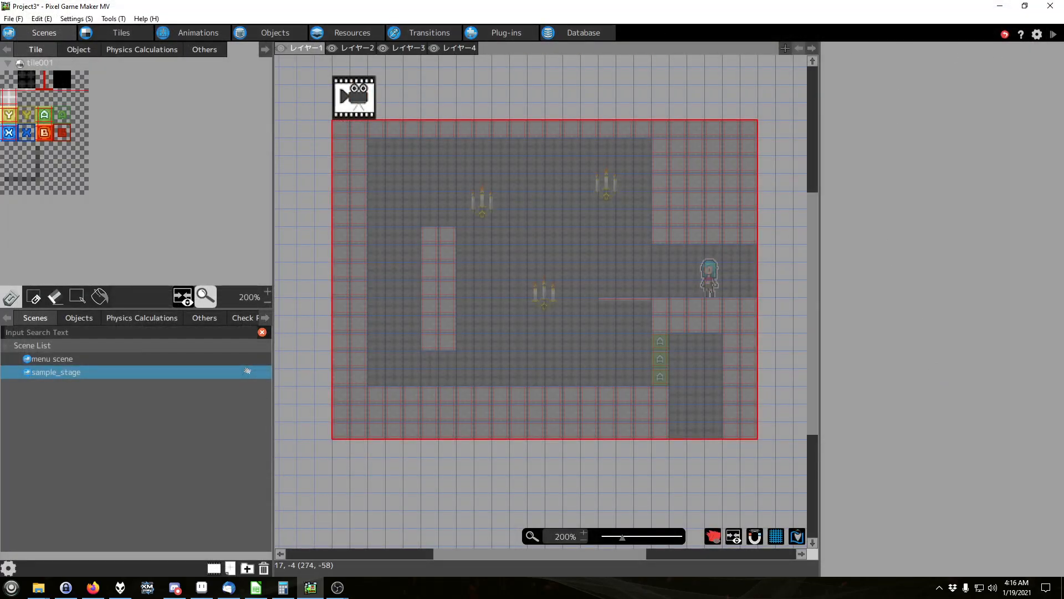
- Test play the game, running and jumping with the character to examine her afterimage trail while moving and falling
{"action": "left_click", "coordinate": [1052, 34]}
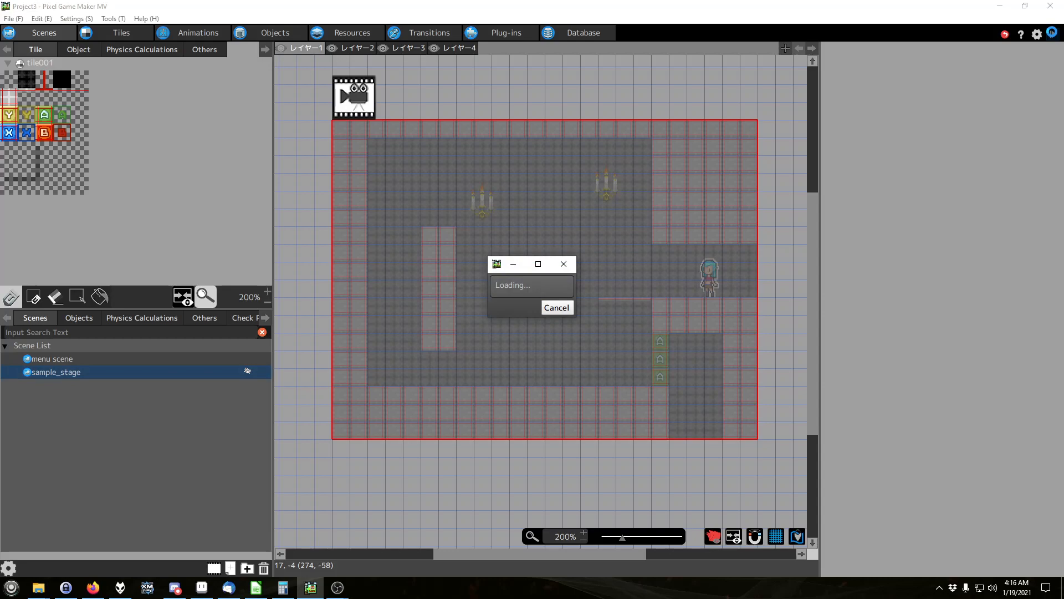
{"action": "key", "text": "Left"}
{"action": "key", "text": "Right"}
{"action": "key", "text": "Left"}
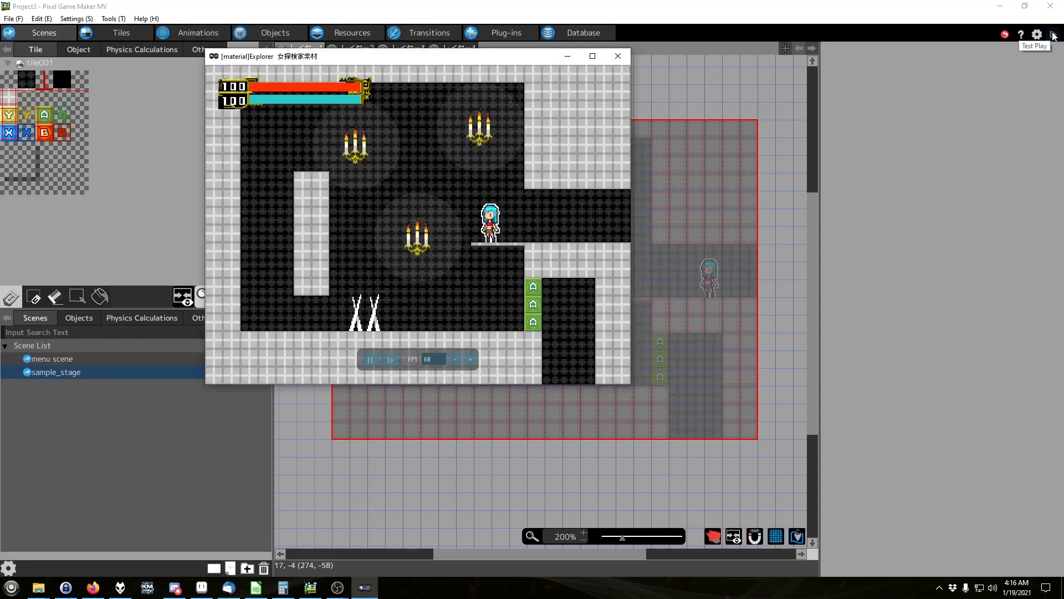
{"action": "key", "text": "Right"}
{"action": "key", "text": "z"}
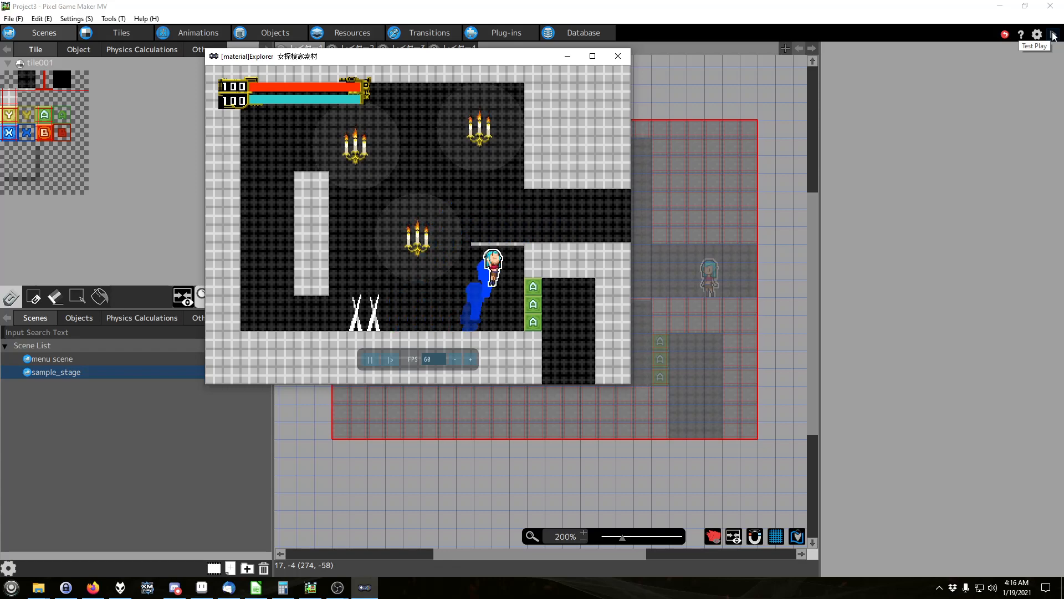
{"action": "key", "text": "Left"}
{"action": "key", "text": "Right"}
{"action": "key", "text": "Left"}
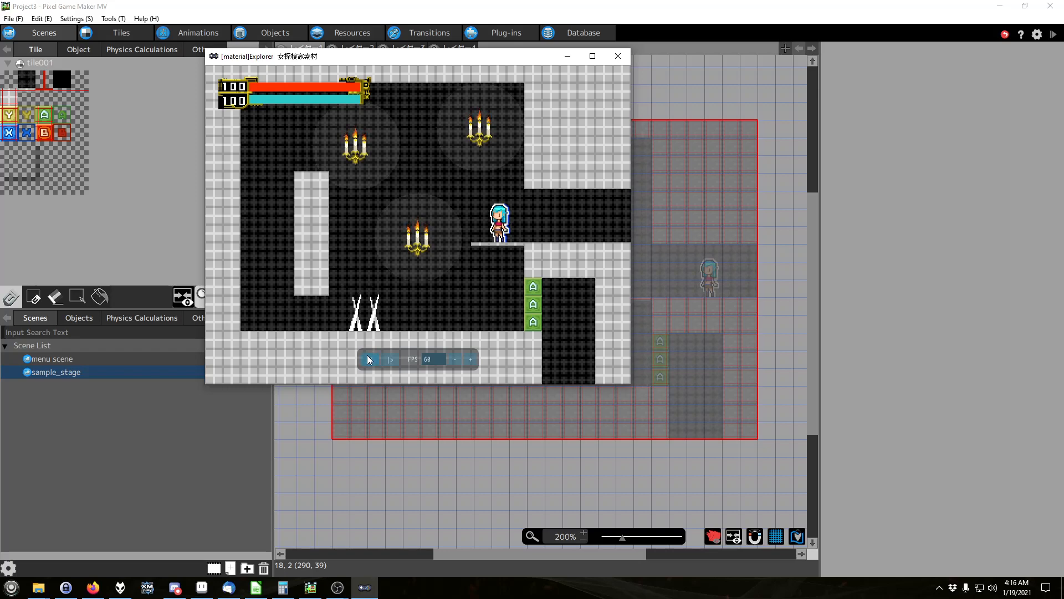
{"action": "key", "text": "Left"}
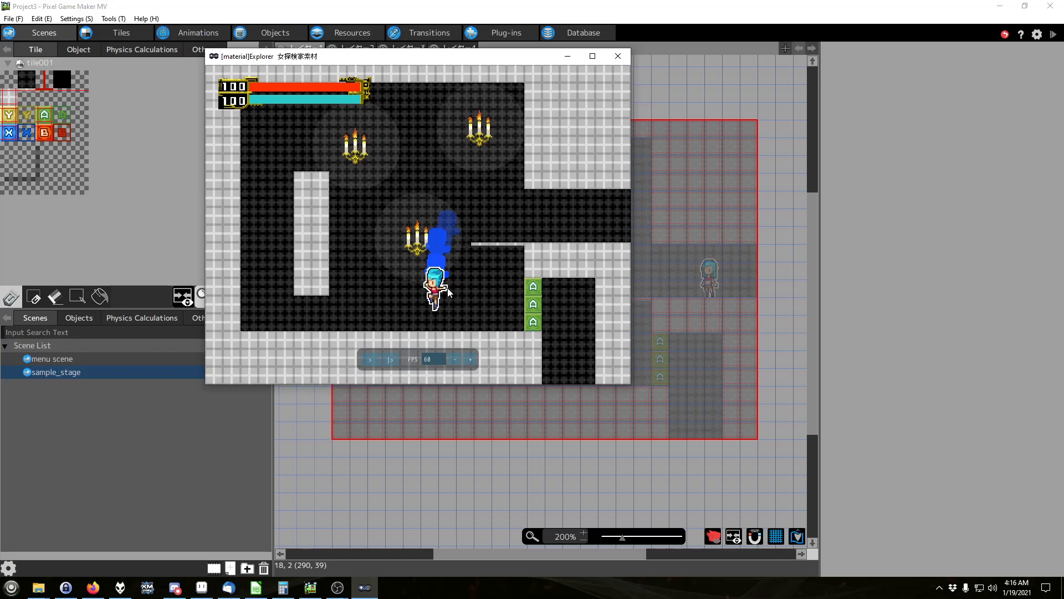
- Resume the paused test play, run and jump with the character again, and close the test window
{"action": "left_click", "coordinate": [371, 360]}
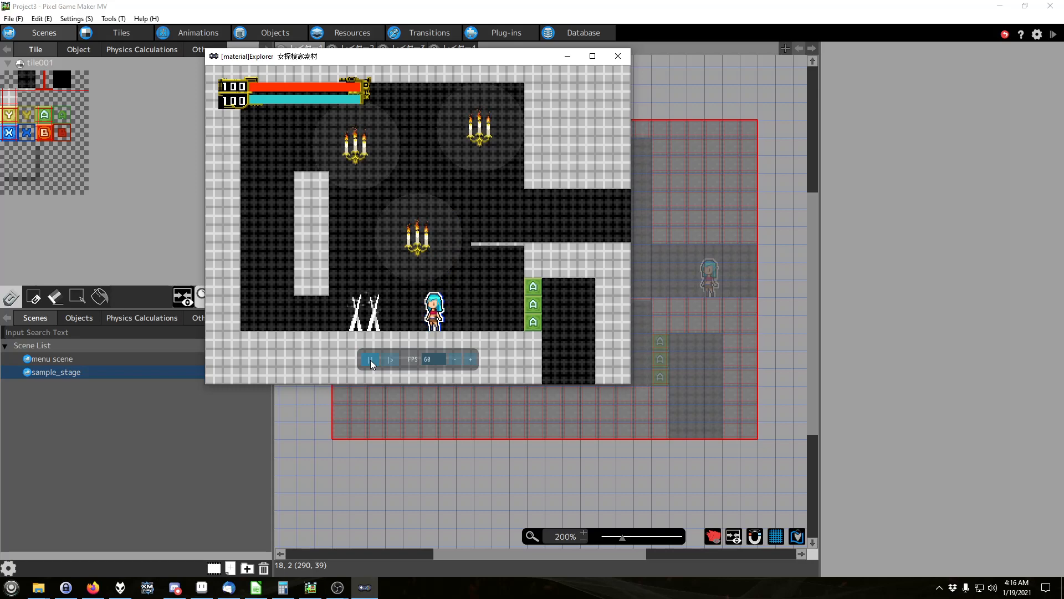
{"action": "key", "text": "z"}
{"action": "key", "text": "Left"}
{"action": "key", "text": "Right"}
{"action": "key", "text": "Left"}
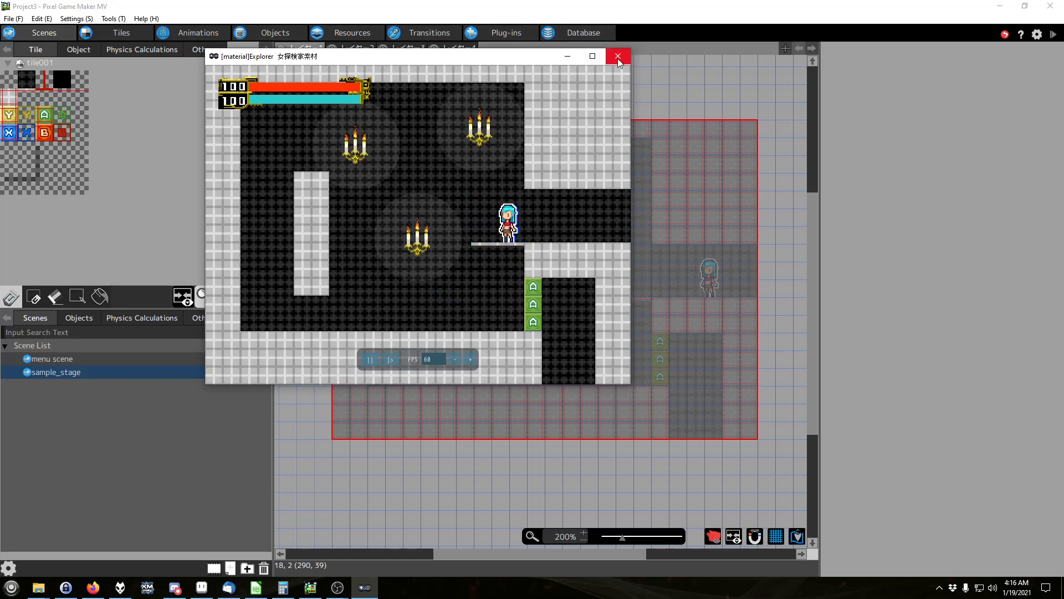
{"action": "left_click", "coordinate": [617, 56]}
- Set the player's afterimage amount to 1 and check the trail in a short test play
{"action": "left_click", "coordinate": [276, 33]}
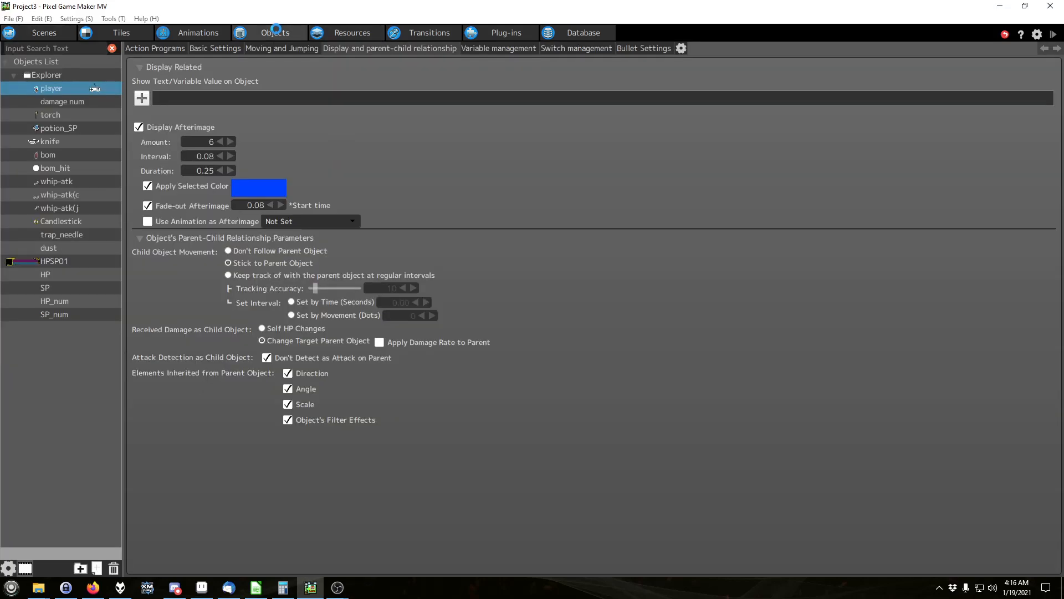
{"action": "left_click", "coordinate": [221, 142]}
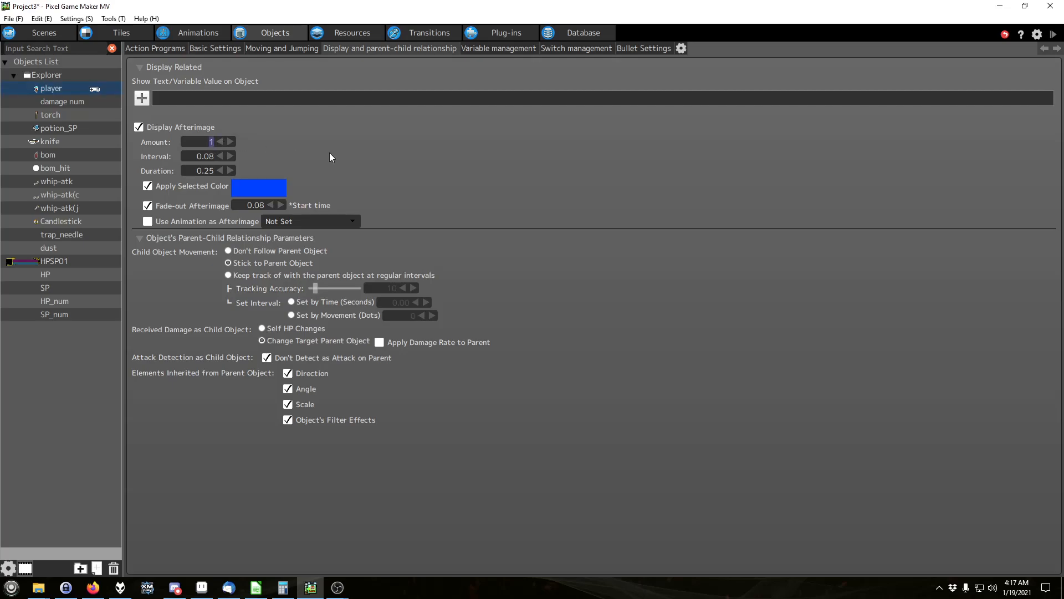
{"action": "left_click", "coordinate": [1054, 34]}
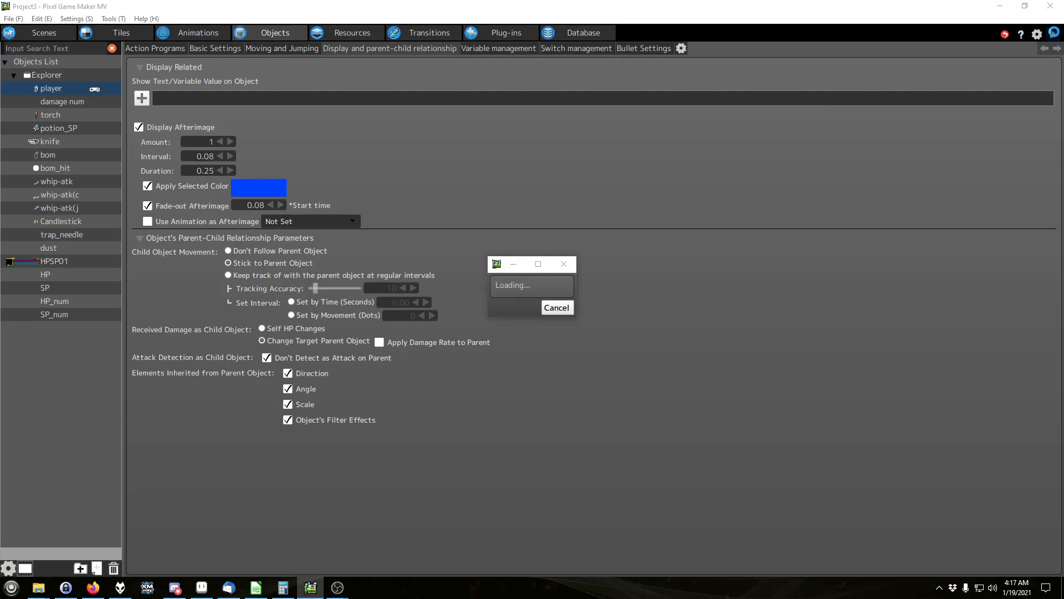
{"action": "key", "text": "Left"}
{"action": "key", "text": "Right"}
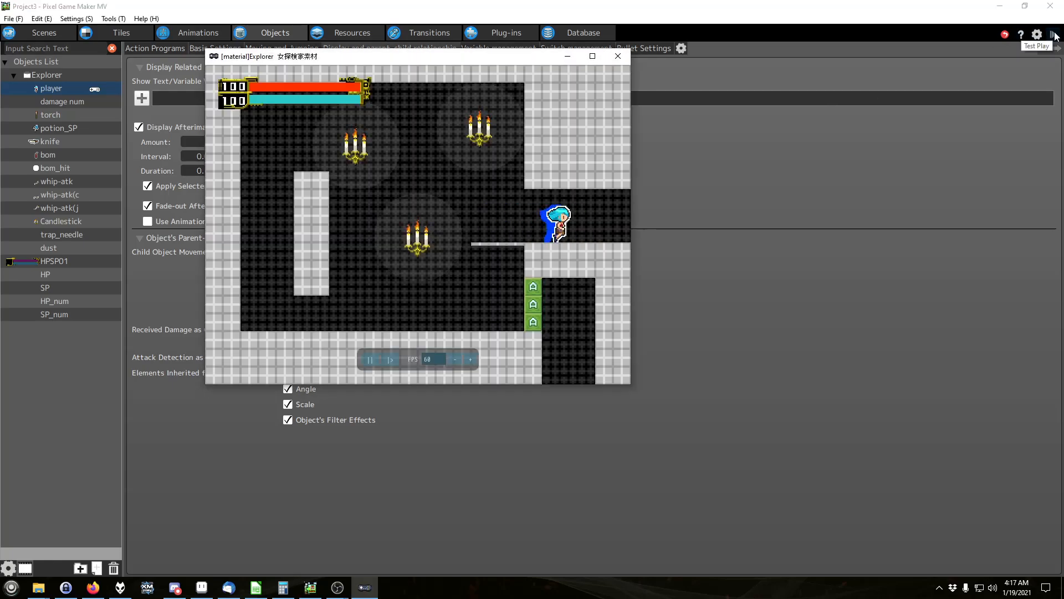
{"action": "left_click", "coordinate": [618, 56]}
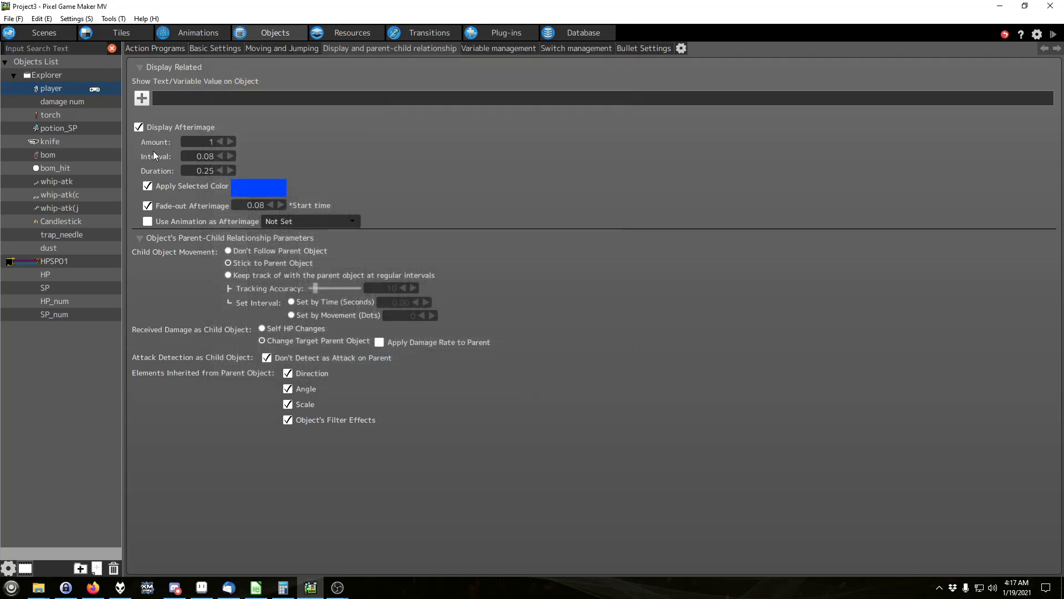
- Set the player's afterimage amount to 16 and check the running trail in a test play
{"action": "left_click", "coordinate": [230, 142]}
{"action": "left_click", "coordinate": [230, 142]}
{"action": "left_click", "coordinate": [231, 141]}
{"action": "left_click", "coordinate": [220, 142]}
{"action": "left_click", "coordinate": [1053, 34]}
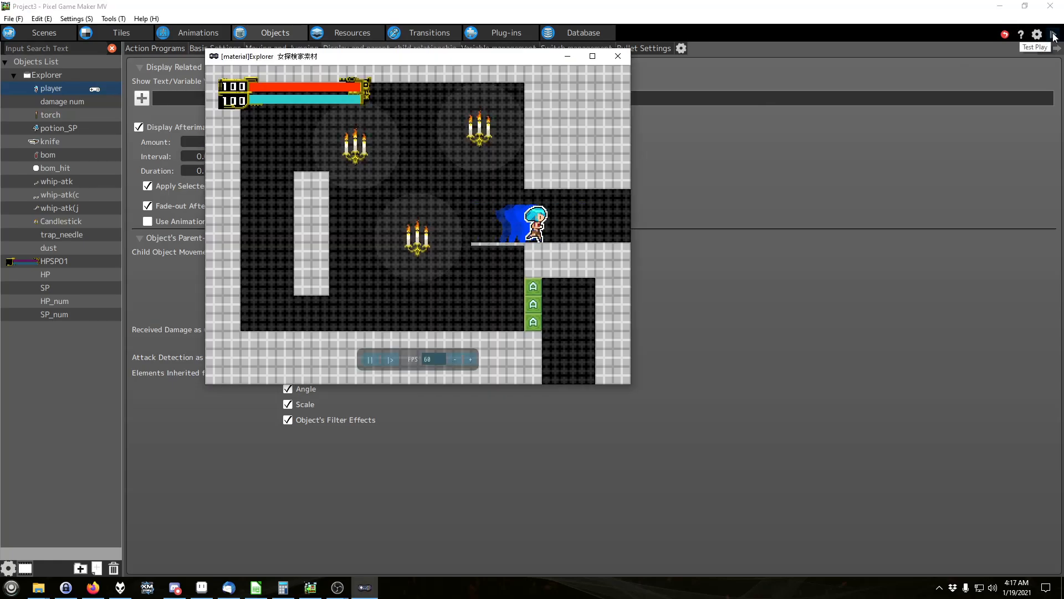
{"action": "key", "text": "Left"}
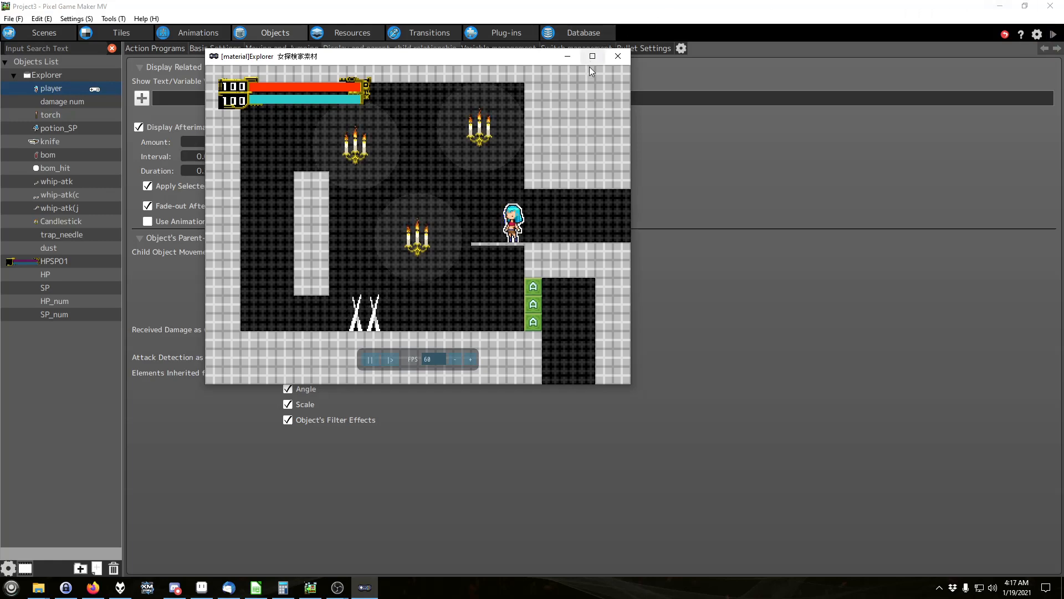
{"action": "left_click", "coordinate": [617, 56]}
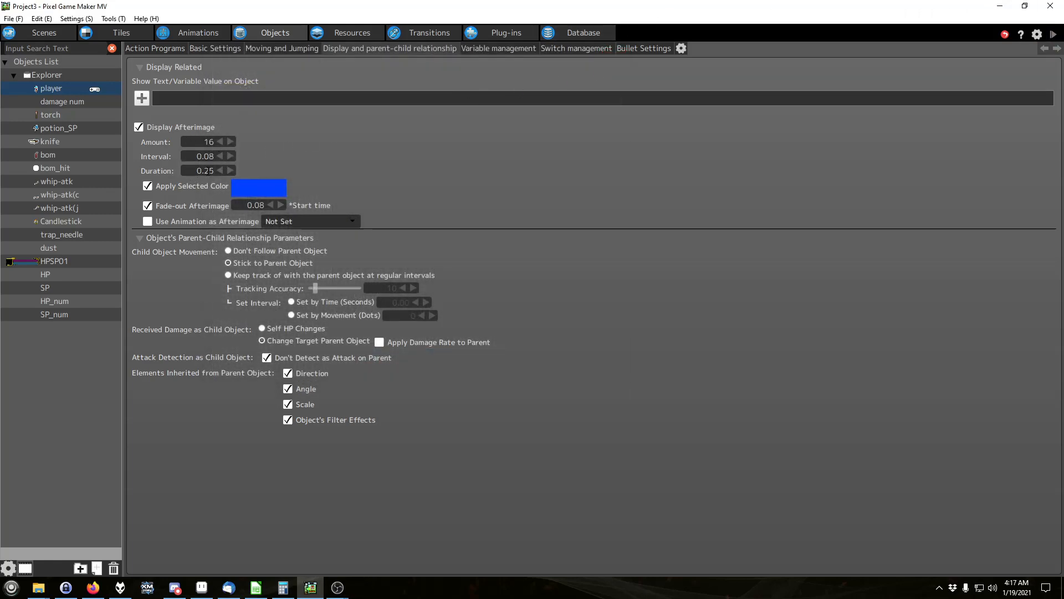
- Set the player's afterimage duration to 0.75 and the fade-out start time to 0.25
{"action": "left_click_drag", "start_coordinate": [204, 170], "coordinate": [214, 170]}
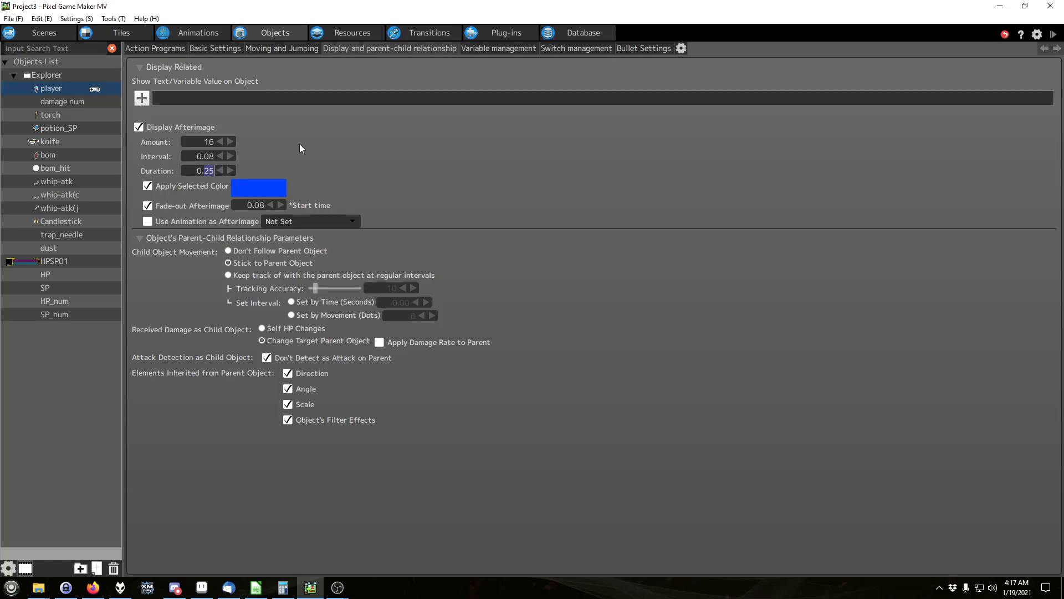
{"action": "type", "text": "75"}
{"action": "left_click_drag", "start_coordinate": [254, 205], "coordinate": [281, 197]}
- Test play the game, repeatedly running and jumping to examine the longer, fading afterimage trail, and close the test window
{"action": "left_click", "coordinate": [1053, 33]}
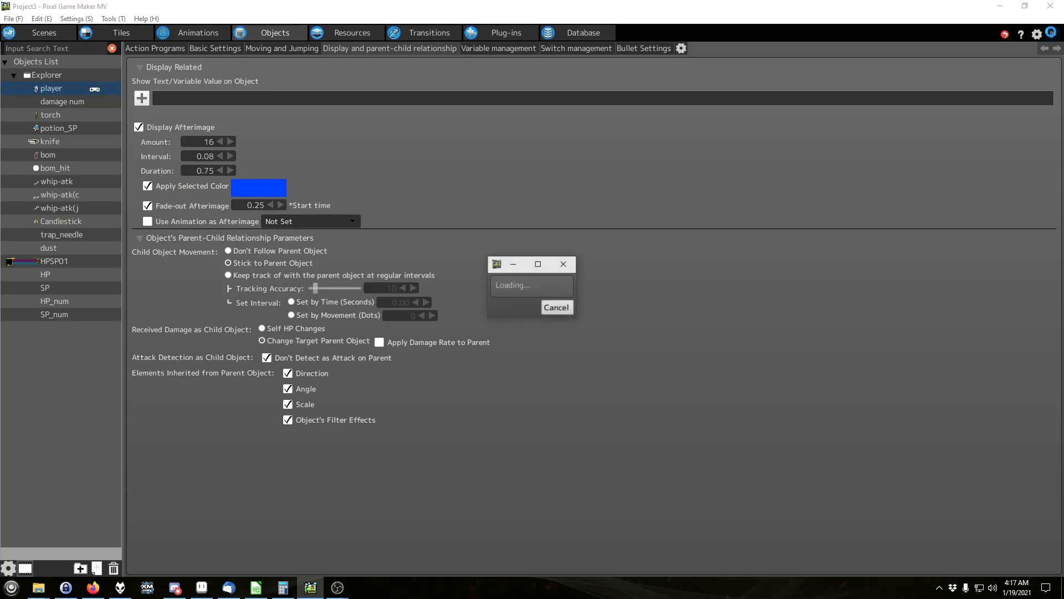
{"action": "key", "text": "Right"}
{"action": "key", "text": "Left"}
{"action": "key", "text": "Left"}
{"action": "key", "text": "z"}
{"action": "key", "text": "Right"}
{"action": "key", "text": "z"}
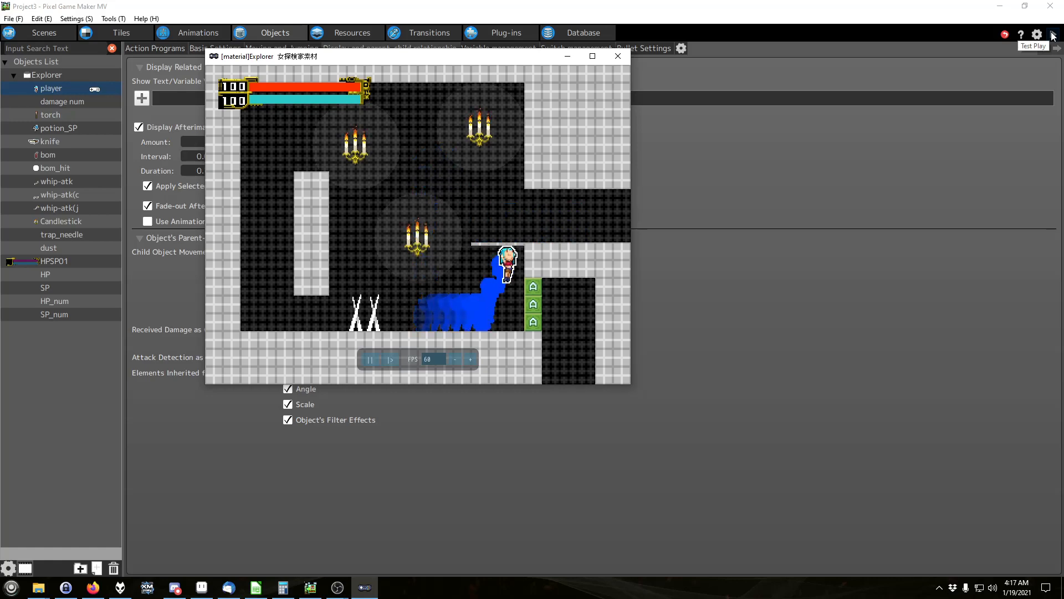
{"action": "key", "text": "Left"}
{"action": "key", "text": "Right"}
{"action": "key", "text": "Left"}
{"action": "key", "text": "z"}
{"action": "key", "text": "Right"}
{"action": "key", "text": "Left"}
{"action": "key", "text": "z"}
{"action": "key", "text": "Right"}
{"action": "key", "text": "z"}
{"action": "key", "text": "Left"}
{"action": "key", "text": "Right"}
{"action": "key", "text": "Left"}
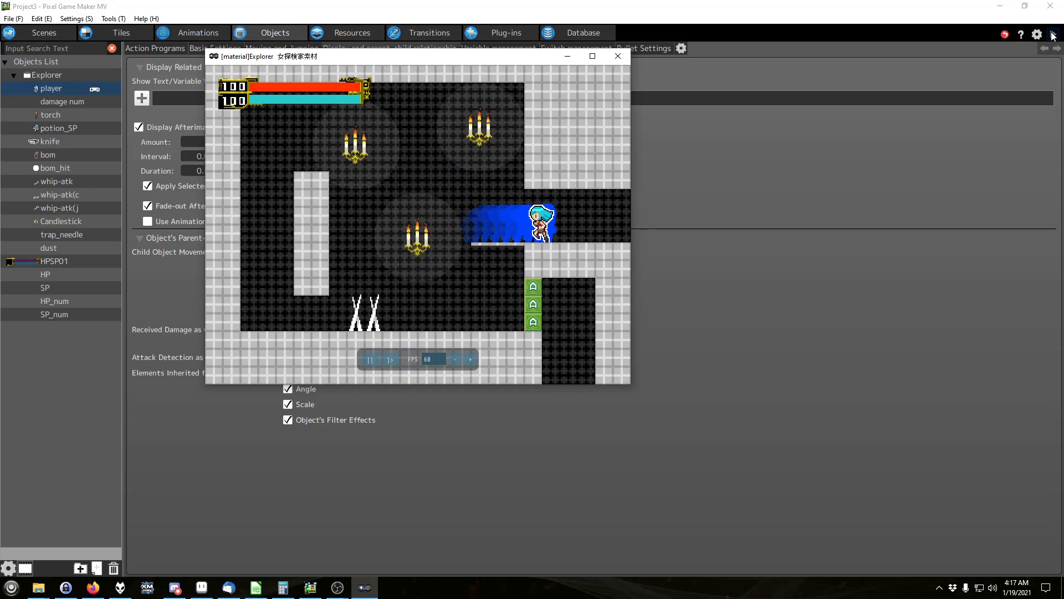
{"action": "left_click", "coordinate": [619, 56]}
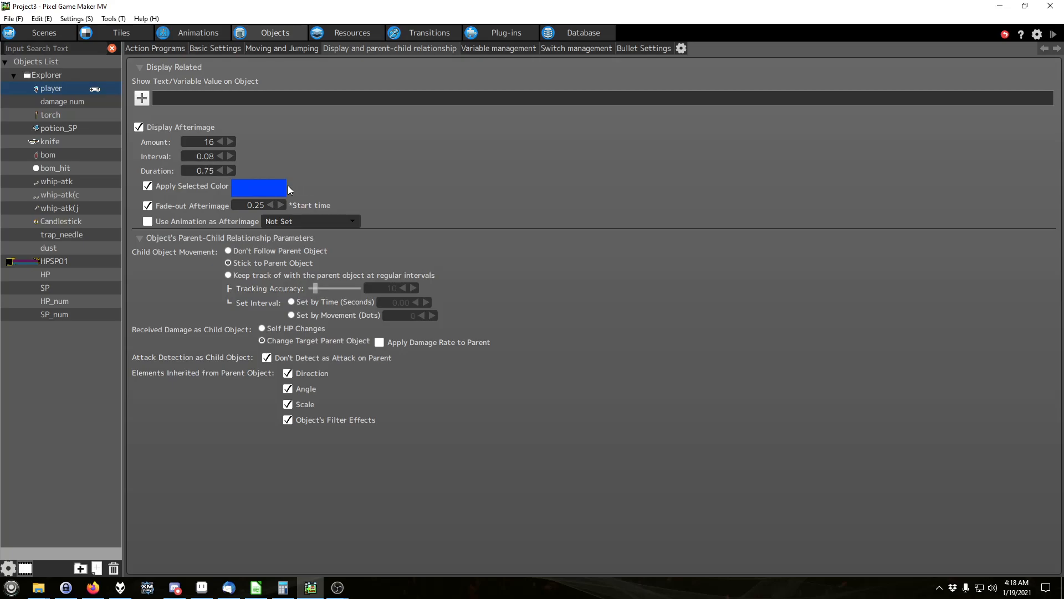
- Turn off the player's afterimage fade-out and examine the trail while running and jumping in a test play
{"action": "left_click", "coordinate": [148, 206]}
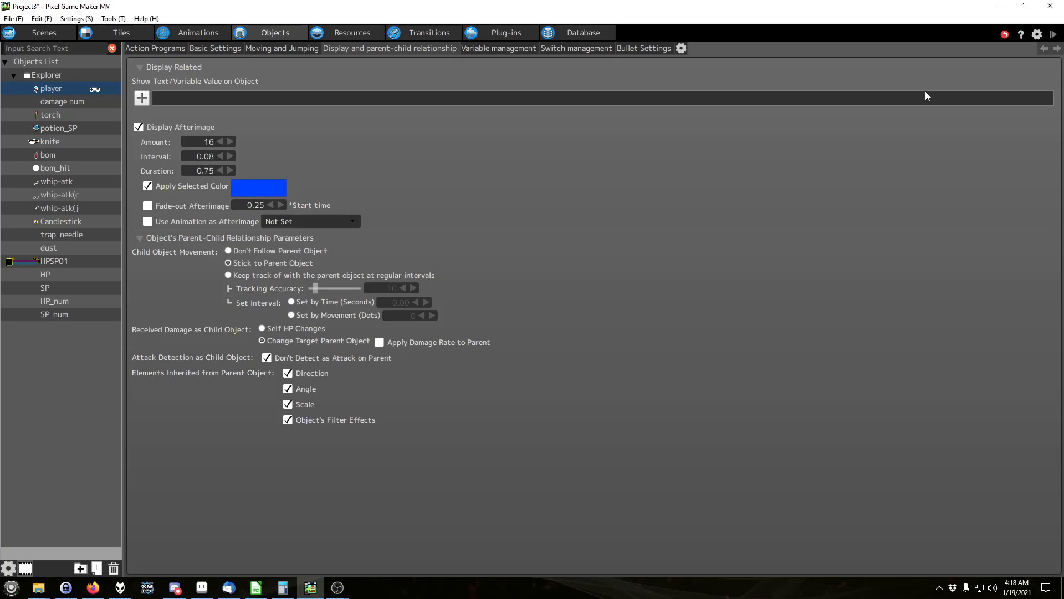
{"action": "left_click", "coordinate": [1053, 35]}
{"action": "key", "text": "Left"}
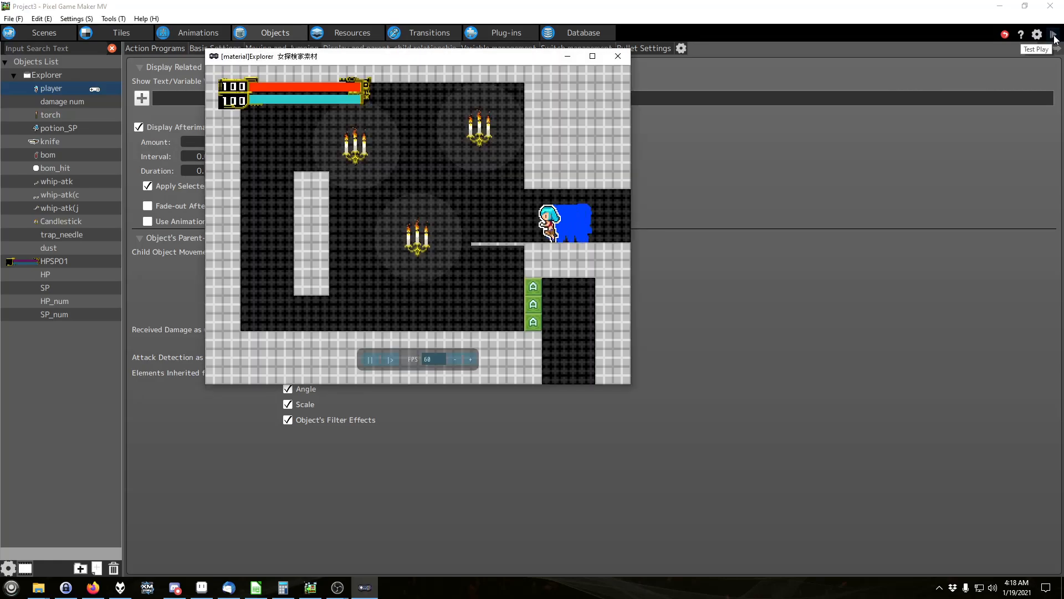
{"action": "key", "text": "Right"}
{"action": "key", "text": "Left"}
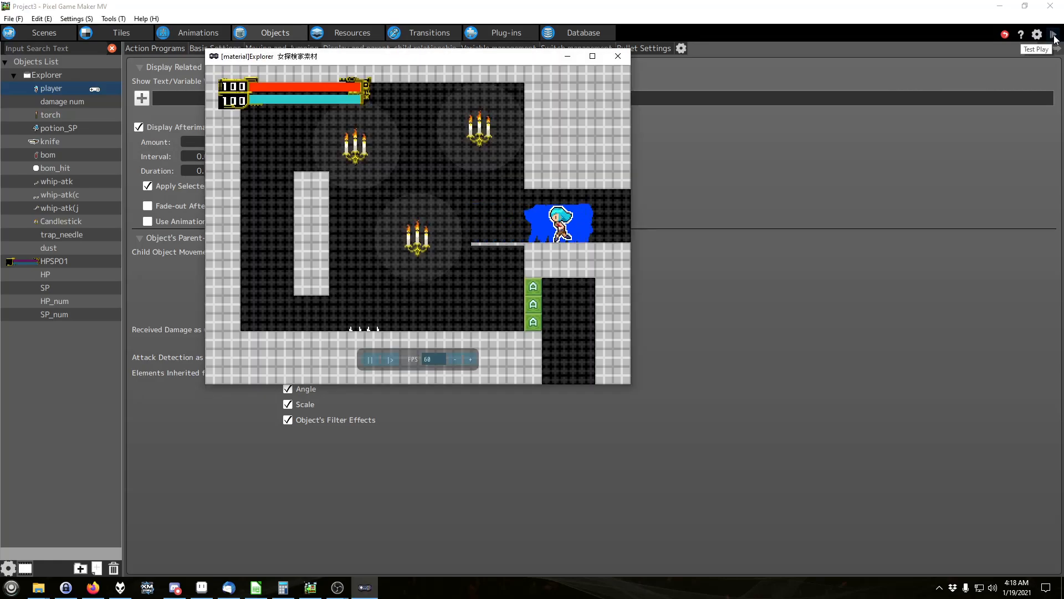
{"action": "key", "text": "z"}
{"action": "key", "text": "Right"}
{"action": "key", "text": "z"}
{"action": "key", "text": "Left"}
{"action": "key", "text": "Right"}
{"action": "key", "text": "Left"}
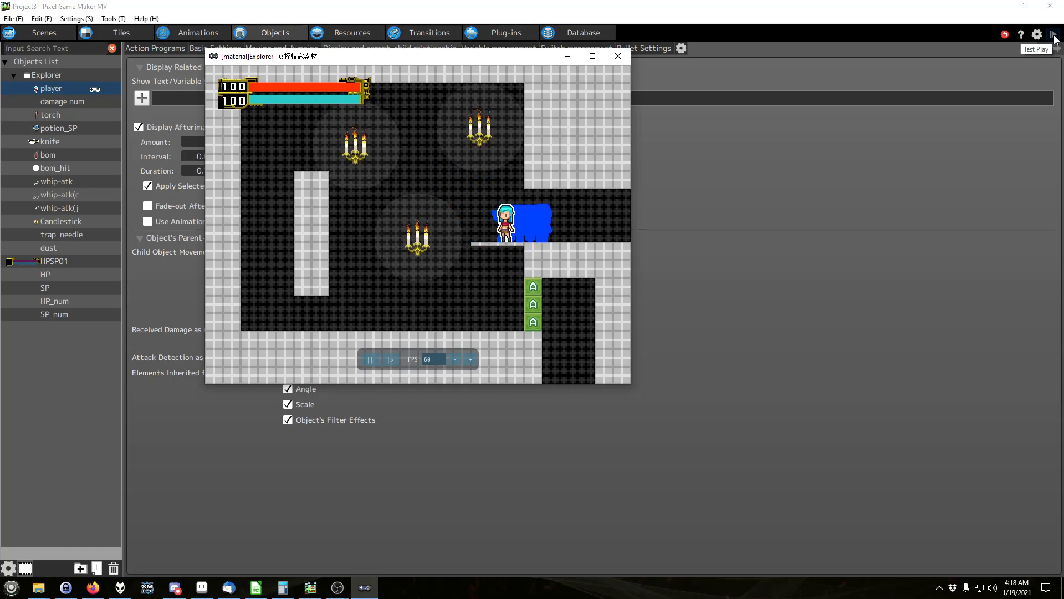
{"action": "left_click", "coordinate": [618, 60]}
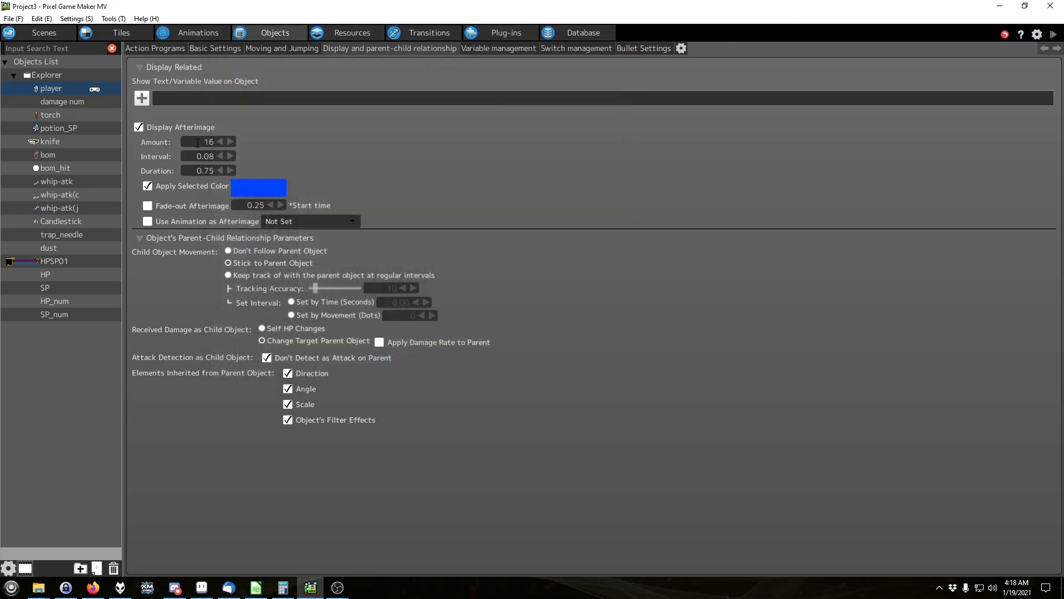
- Change the afterimage color to purple by setting its red value to 199, and turn the fade-out back on
{"action": "left_click", "coordinate": [242, 190]}
{"action": "left_click_drag", "start_coordinate": [535, 260], "coordinate": [542, 261]}
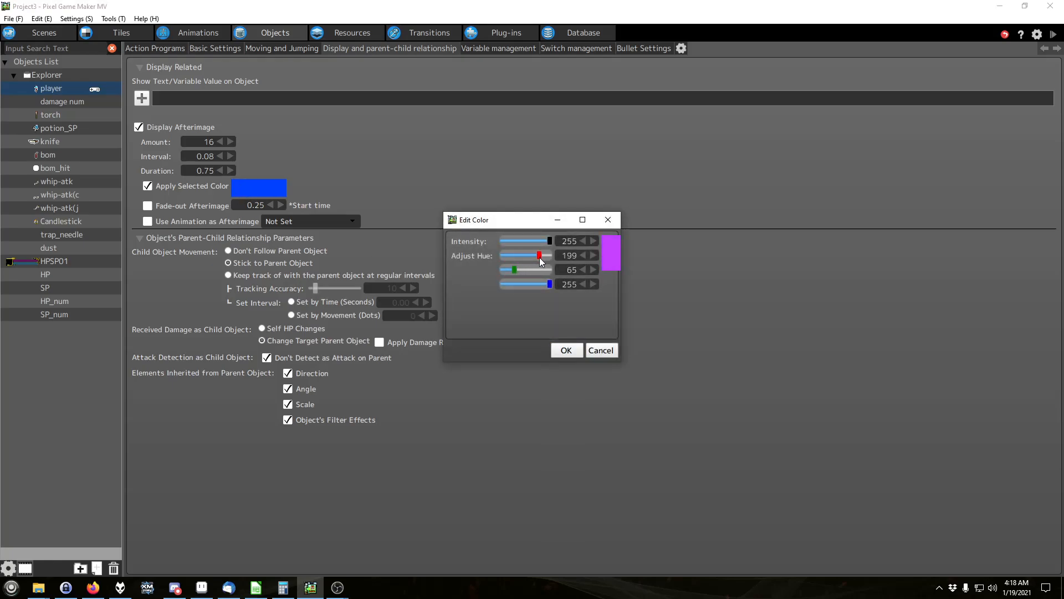
{"action": "left_click", "coordinate": [568, 352]}
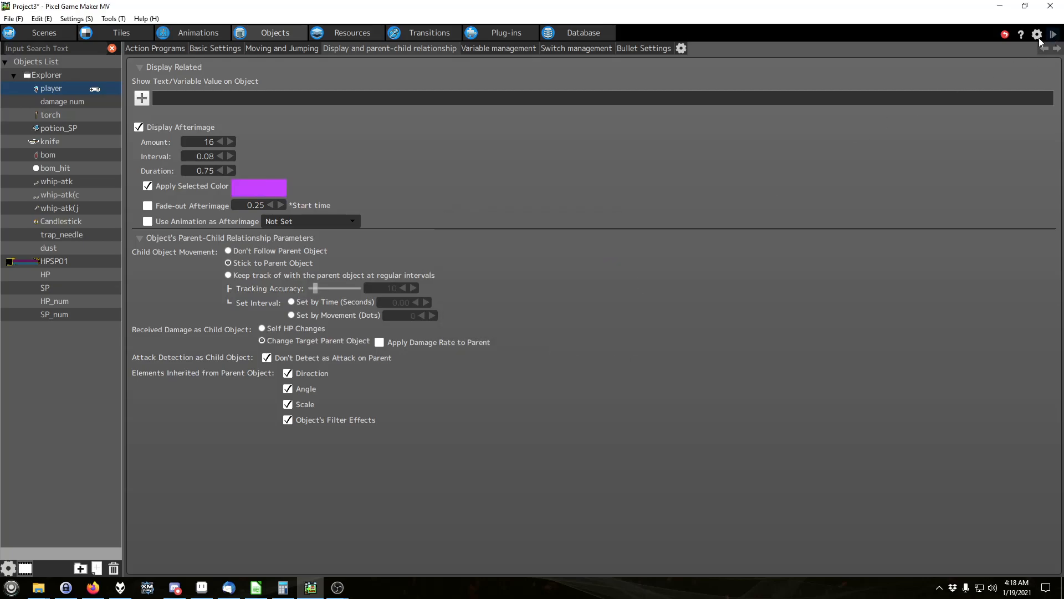
{"action": "left_click", "coordinate": [148, 205]}
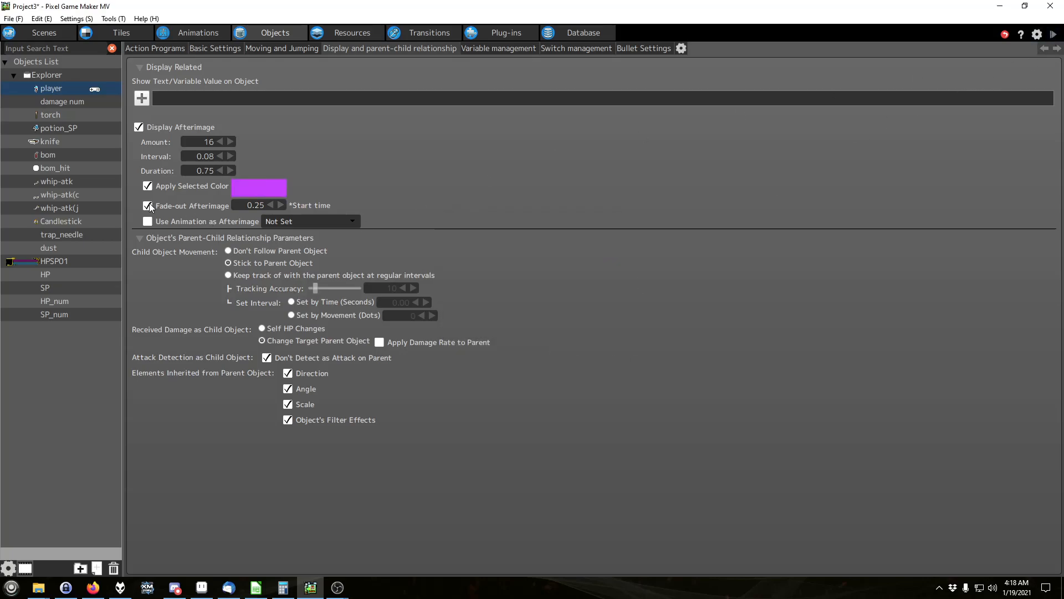
- Test play the game, running and jumping to examine the purple fading trail, and close the test window
{"action": "left_click", "coordinate": [1053, 35]}
{"action": "key", "text": "Left"}
{"action": "key", "text": "z"}
{"action": "key", "text": "Right"}
{"action": "key", "text": "Left"}
{"action": "key", "text": "z"}
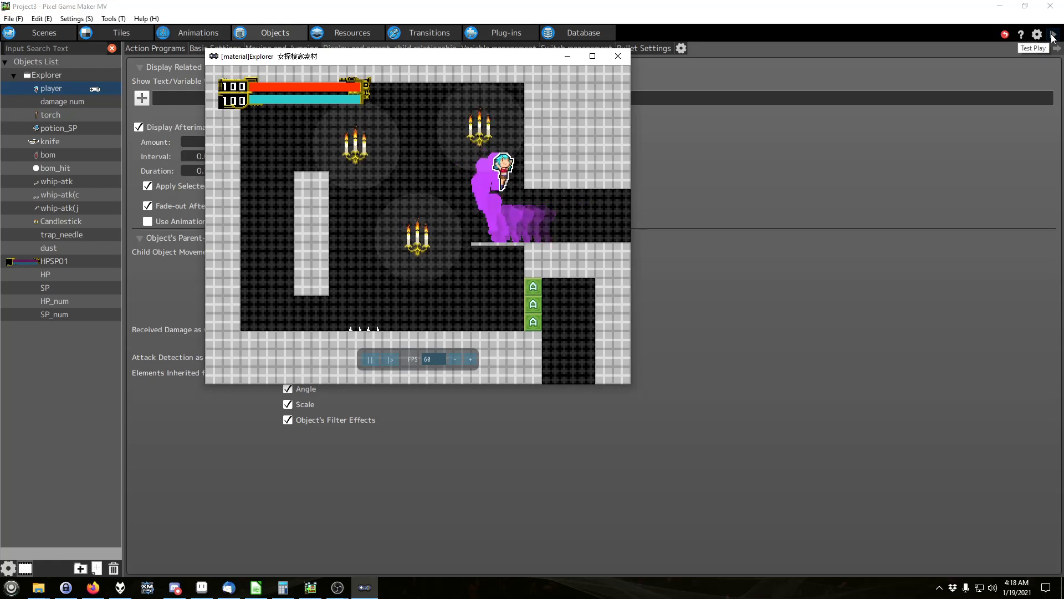
{"action": "key", "text": "Right"}
{"action": "key", "text": "Left"}
{"action": "key", "text": "z"}
{"action": "key", "text": "Right"}
{"action": "key", "text": "Left"}
{"action": "key", "text": "z"}
{"action": "key", "text": "Right"}
{"action": "key", "text": "z"}
{"action": "key", "text": "Left"}
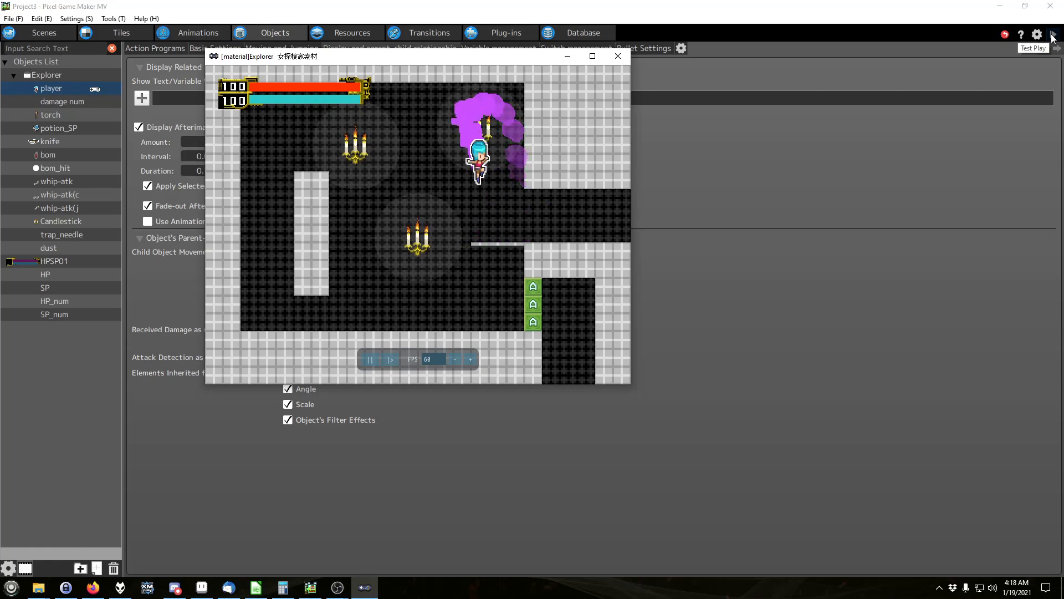
{"action": "key", "text": "Right"}
{"action": "key", "text": "Left"}
{"action": "left_click", "coordinate": [617, 56]}
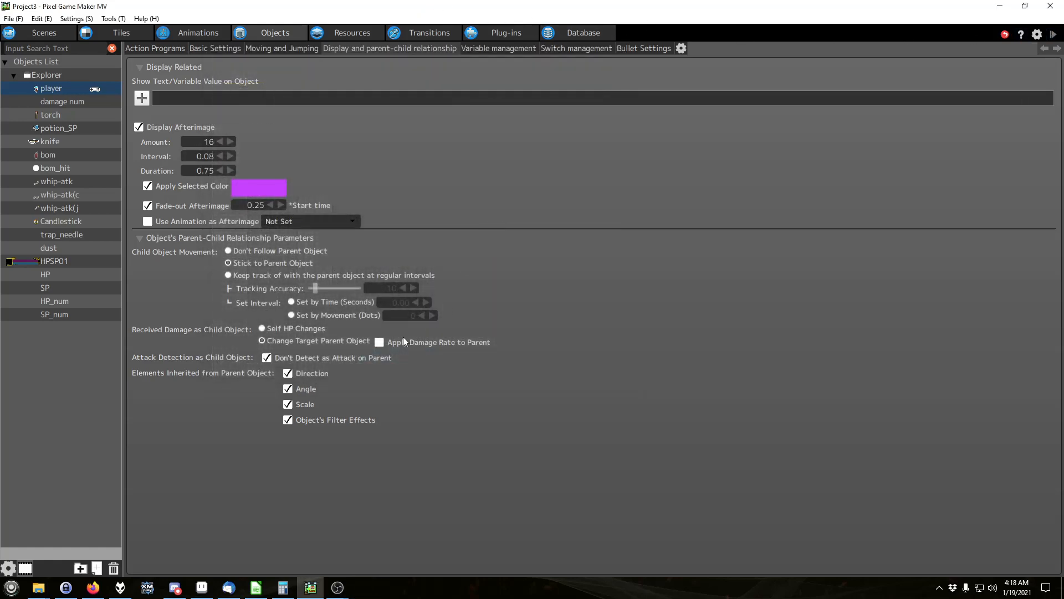
- Turn off the selected color for the afterimage and examine the uncolored trail while running and jumping in a test play
{"action": "left_click", "coordinate": [148, 186]}
{"action": "left_click", "coordinate": [1053, 35]}
{"action": "key", "text": "Left"}
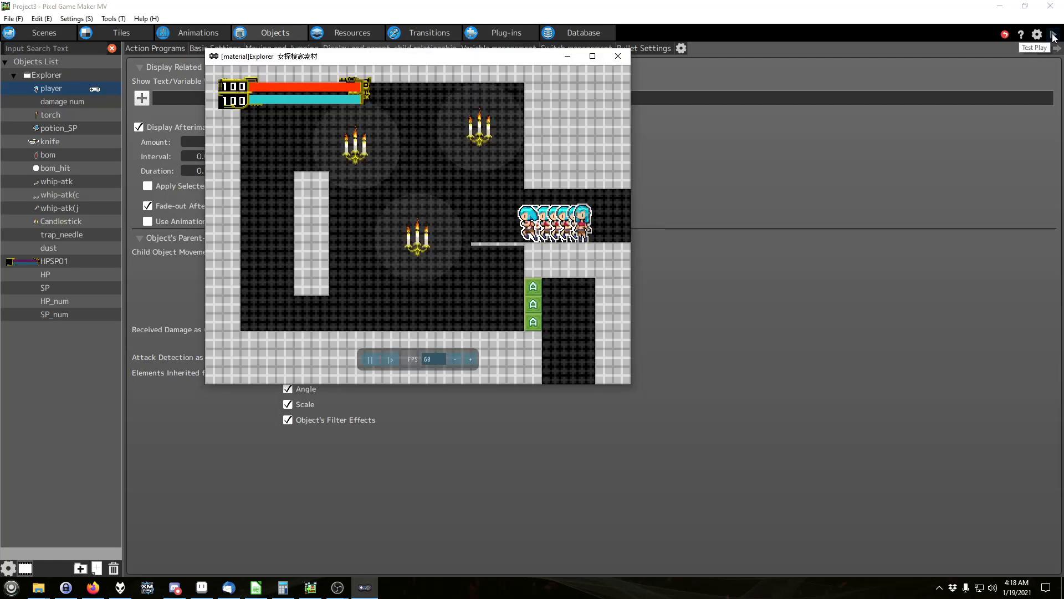
{"action": "key", "text": "z"}
{"action": "key", "text": "Right"}
{"action": "key", "text": "Left"}
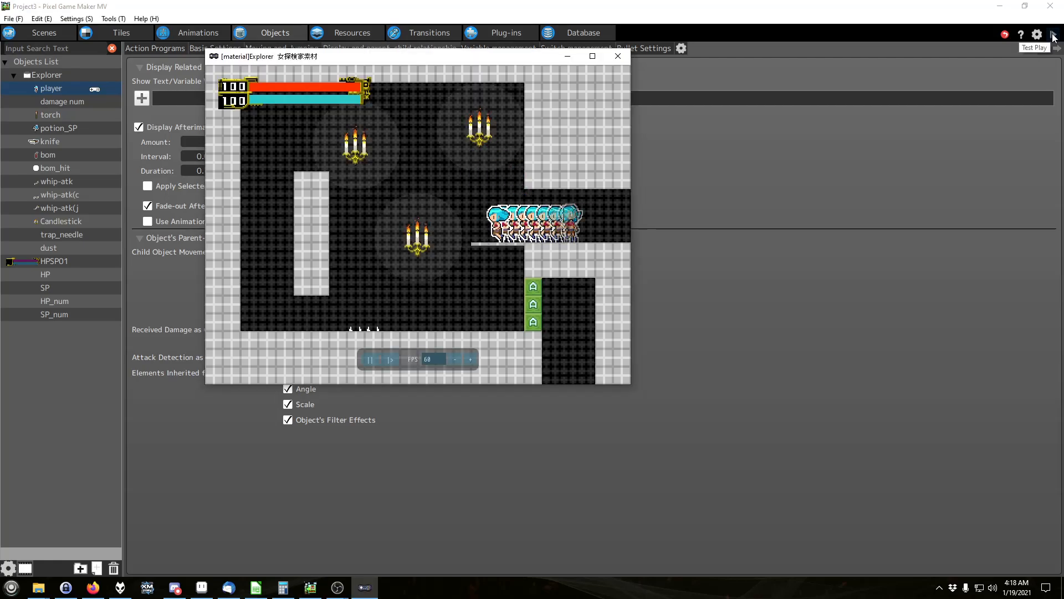
{"action": "key", "text": "z"}
{"action": "key", "text": "Right"}
{"action": "key", "text": "z"}
{"action": "key", "text": "Left"}
{"action": "key", "text": "Right"}
{"action": "key", "text": "z"}
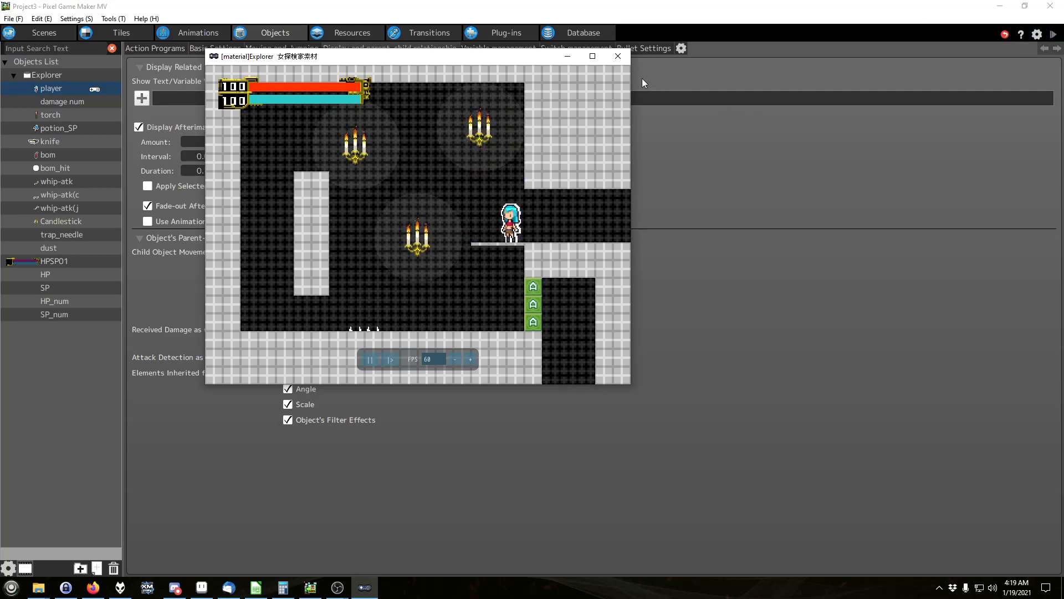
{"action": "left_click", "coordinate": [618, 56]}
- Set the player's afterimage duration to 0.25 and the fade-out start time to 0.12
{"action": "left_click", "coordinate": [208, 171]}
{"action": "double_click", "coordinate": [207, 170]}
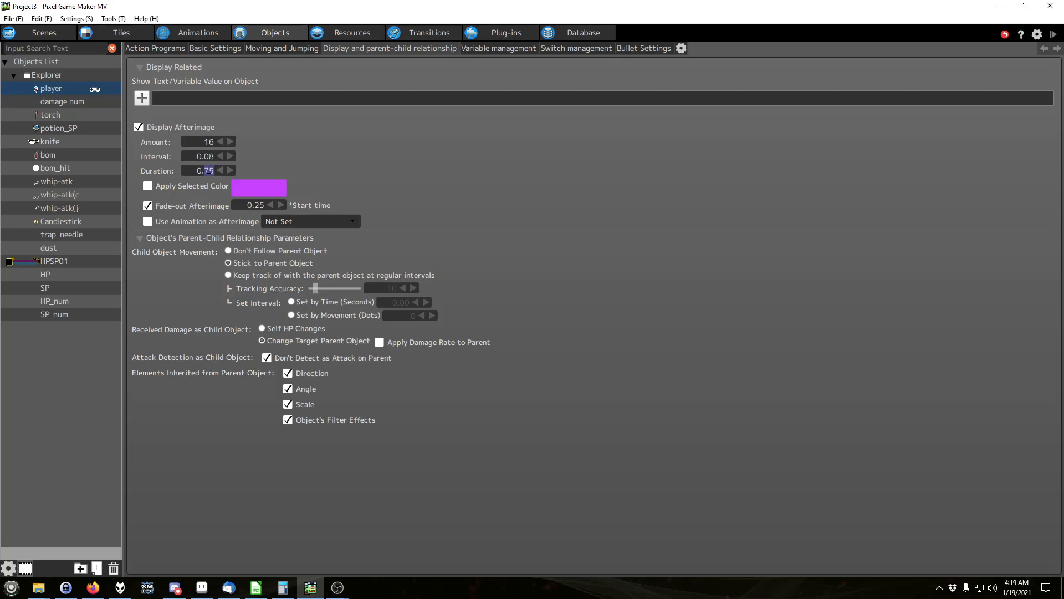
{"action": "type", "text": "25"}
{"action": "key", "text": "Return"}
{"action": "left_click_drag", "start_coordinate": [255, 205], "coordinate": [265, 205]}
{"action": "type", "text": "12"}
- Start a test play and repeatedly run and jump around the room to examine the shorter afterimage trail
{"action": "left_click", "coordinate": [1053, 36]}
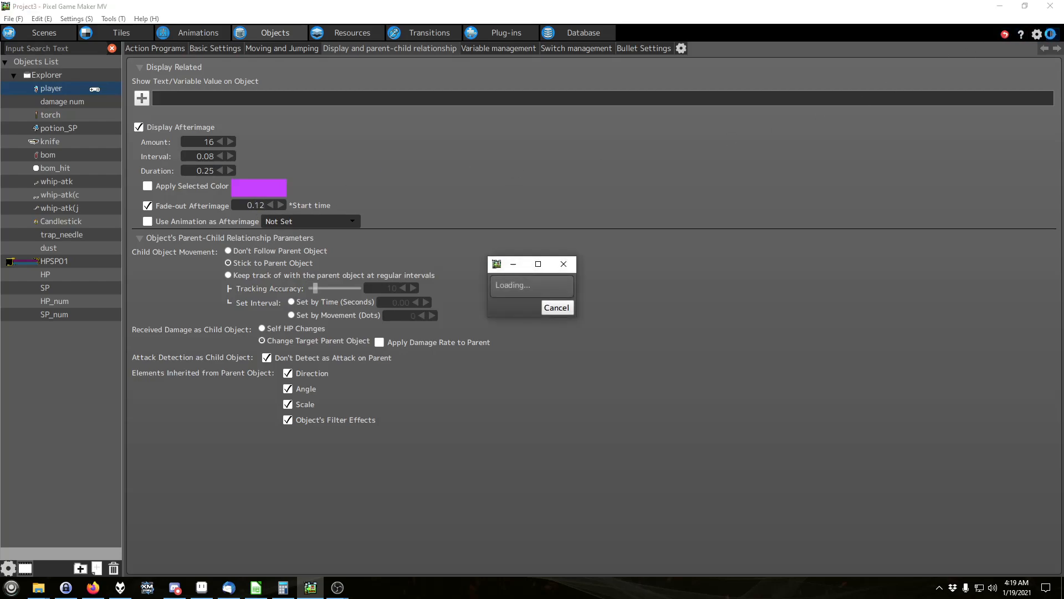
{"action": "key", "text": "Left"}
{"action": "key", "text": "z"}
{"action": "key", "text": "Right"}
{"action": "key", "text": "Left"}
{"action": "key", "text": "z"}
{"action": "key", "text": "Right"}
{"action": "key", "text": "Left"}
{"action": "key", "text": "z"}
{"action": "key", "text": "z"}
{"action": "key", "text": "Left"}
{"action": "key", "text": "Right"}
{"action": "key", "text": "Left"}
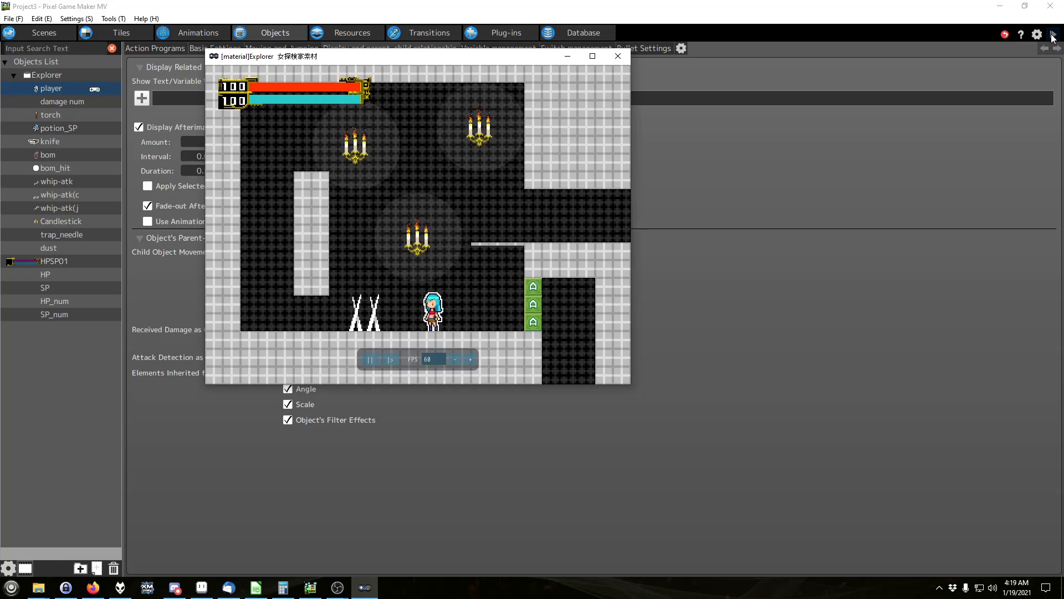
{"action": "key", "text": "z"}
{"action": "key", "text": "z"}
{"action": "key", "text": "z"}
{"action": "key", "text": "Right"}
{"action": "key", "text": "Left"}
{"action": "key", "text": "z"}
{"action": "key", "text": "z"}
{"action": "key", "text": "Left"}
{"action": "key", "text": "Right"}
{"action": "key", "text": "z"}
{"action": "key", "text": "z"}
{"action": "key", "text": "z"}
{"action": "key", "text": "Right"}
{"action": "key", "text": "Left"}
{"action": "key", "text": "Left"}
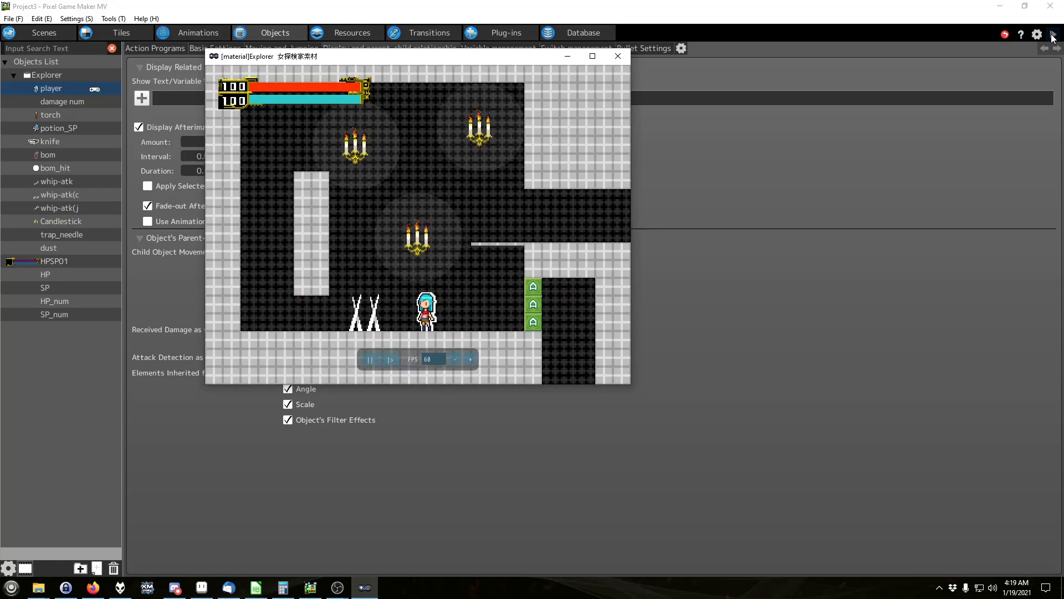
- Continue the test play with attacks and sub-weapon throws while moving and jumping to examine the afterimage, and close the test window
{"action": "key", "text": "x"}
{"action": "key", "text": "Right"}
{"action": "key", "text": "x"}
{"action": "key", "text": "x"}
{"action": "key", "text": "Left"}
{"action": "key", "text": "Right"}
{"action": "key", "text": "Left"}
{"action": "key", "text": "z"}
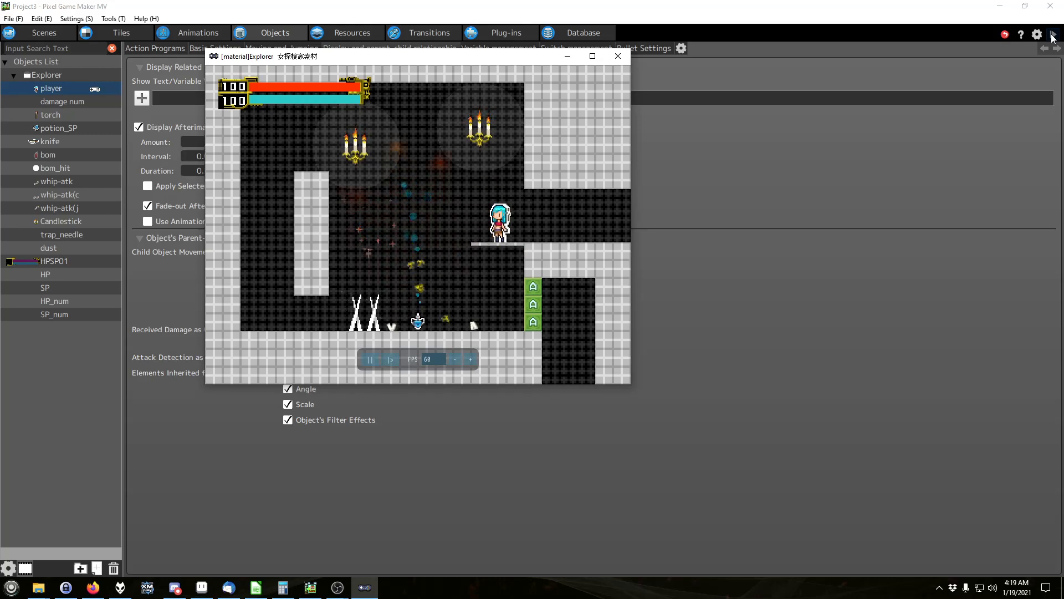
{"action": "key", "text": "Left"}
{"action": "key", "text": "Right"}
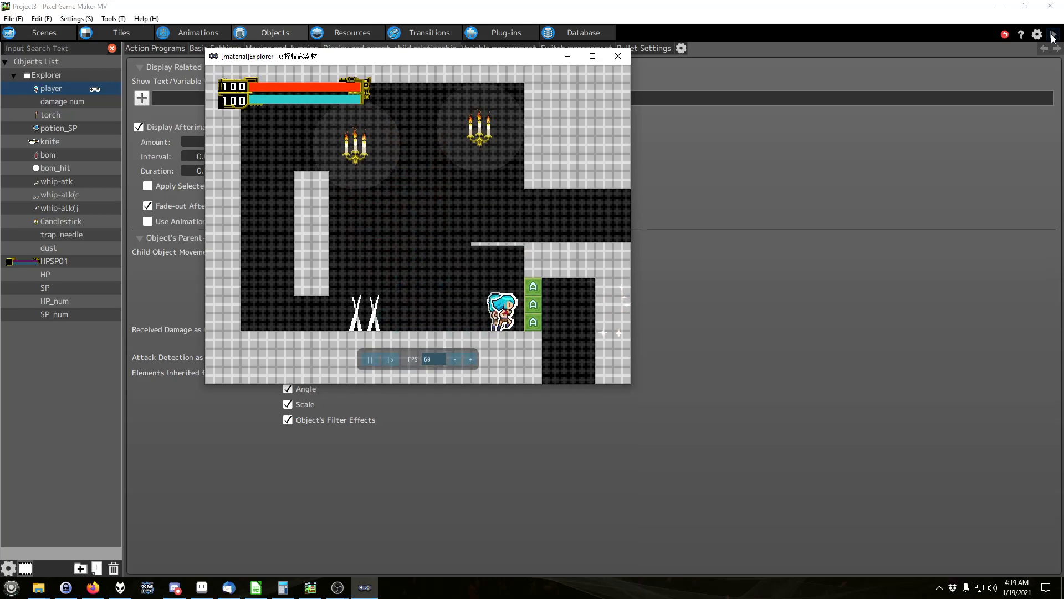
{"action": "key", "text": "Left"}
{"action": "key", "text": "z"}
{"action": "key", "text": "z"}
{"action": "key", "text": "Right"}
{"action": "key", "text": "z"}
{"action": "key", "text": "x"}
{"action": "key", "text": "Right"}
{"action": "key", "text": "Left"}
{"action": "key", "text": "Right"}
{"action": "key", "text": "Right"}
{"action": "key", "text": "c"}
{"action": "key", "text": "c"}
{"action": "key", "text": "Left"}
{"action": "key", "text": "Right"}
{"action": "key", "text": "Left"}
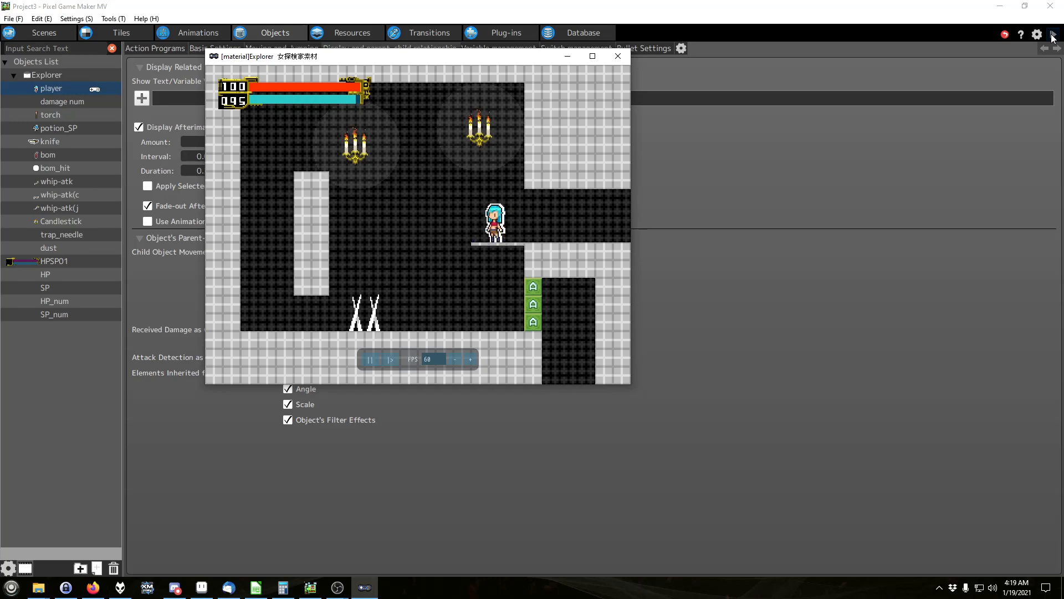
{"action": "left_click", "coordinate": [622, 53]}
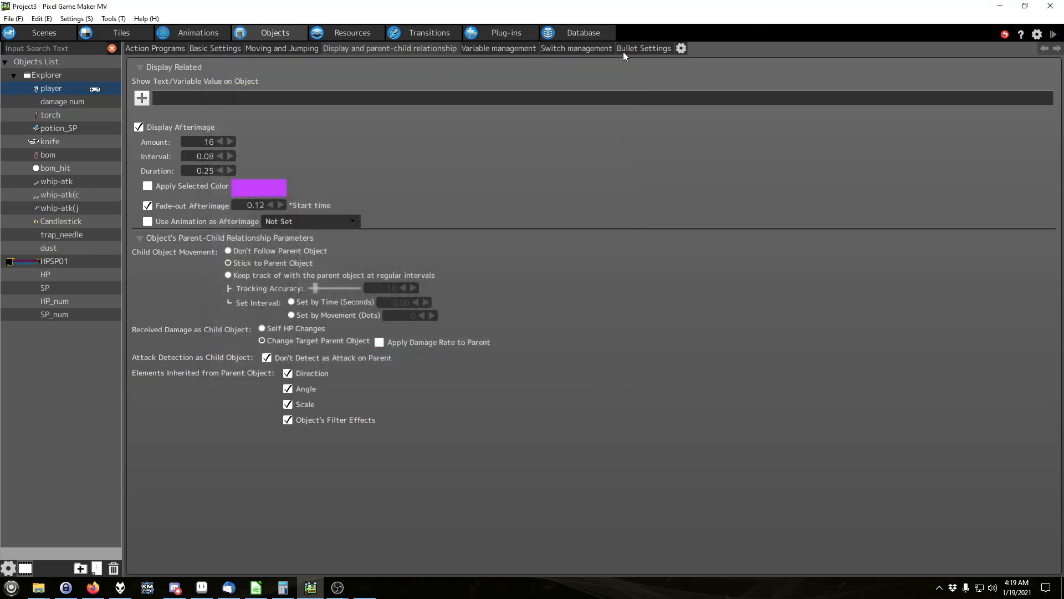
- Apply the selected color to the afterimage again and make it blue by setting its red value to 0
{"action": "left_click", "coordinate": [148, 186]}
{"action": "left_click", "coordinate": [257, 189]}
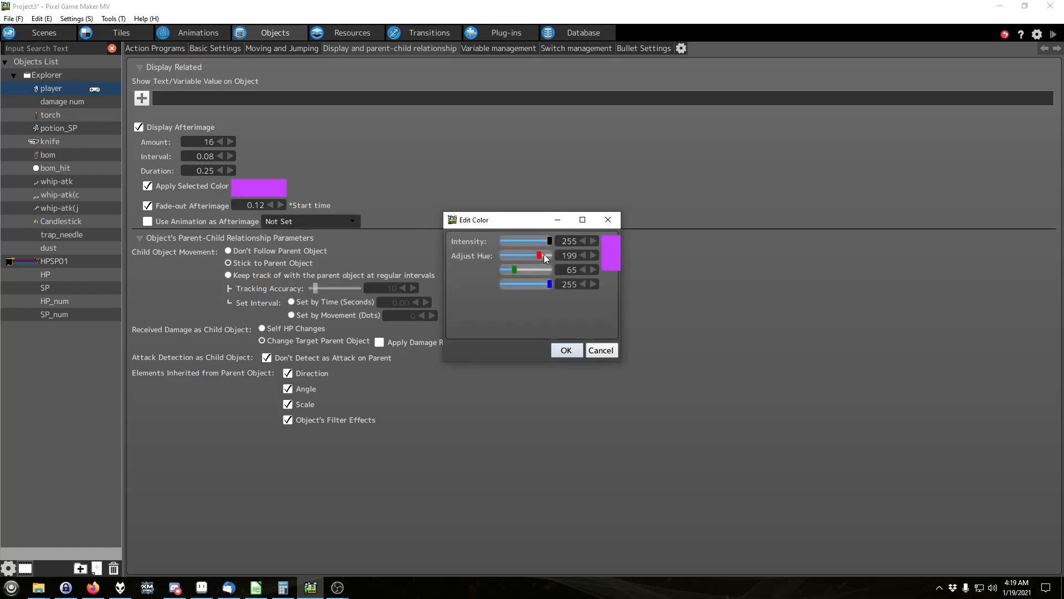
{"action": "mouse_move", "coordinate": [550, 241]}
{"action": "left_mouse_down"}
{"action": "mouse_move", "coordinate": [520, 240]}
{"action": "mouse_move", "coordinate": [552, 241]}
{"action": "left_mouse_up"}
{"action": "left_click_drag", "start_coordinate": [549, 254], "coordinate": [457, 256]}
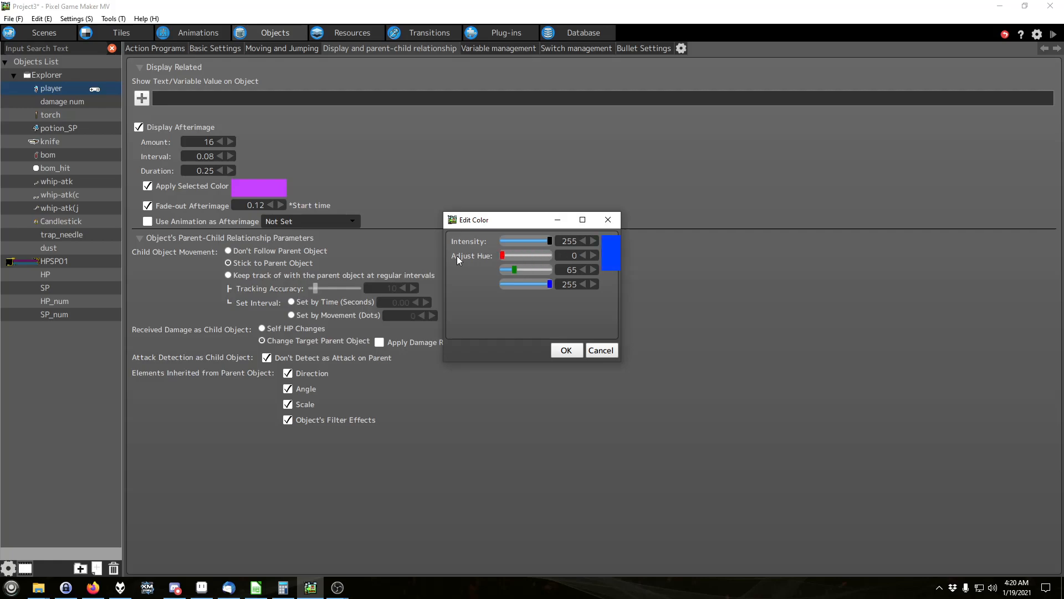
{"action": "left_click", "coordinate": [566, 350]}
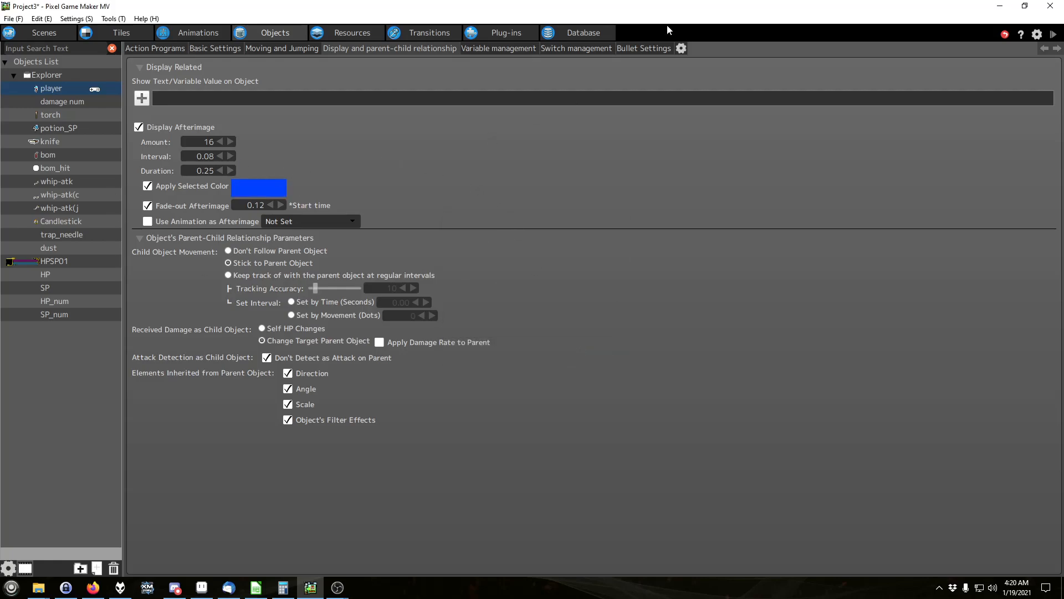
- Set the player's afterimage amount to 8 and the fade-out start time to 0.08
{"action": "double_click", "coordinate": [209, 142]}
{"action": "type", "text": "8"}
{"action": "double_click", "coordinate": [252, 205]}
{"action": "left_click_drag", "start_coordinate": [254, 205], "coordinate": [264, 205]}
{"action": "type", "text": "08"}
- Open the player's action programs and examine the settings of the jump actions j1 and j
{"action": "left_click", "coordinate": [157, 46]}
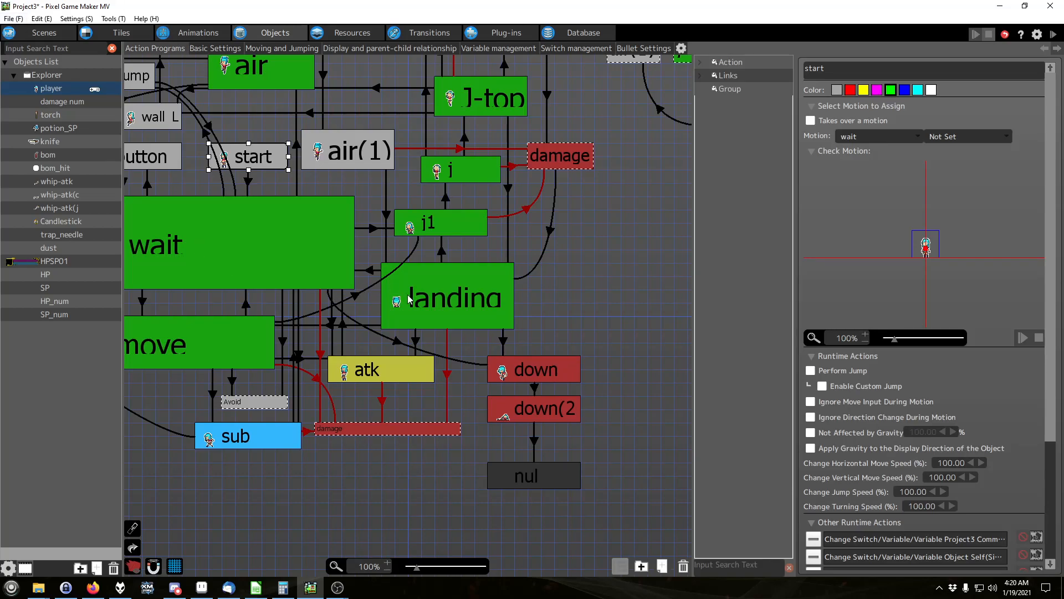
{"action": "left_click", "coordinate": [597, 289]}
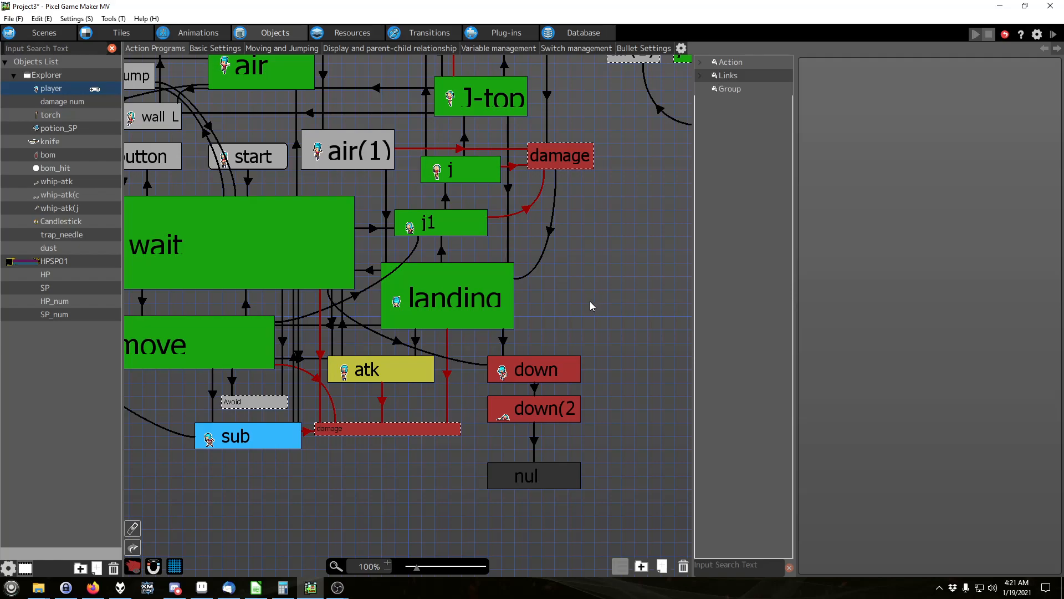
{"action": "left_click", "coordinate": [451, 224]}
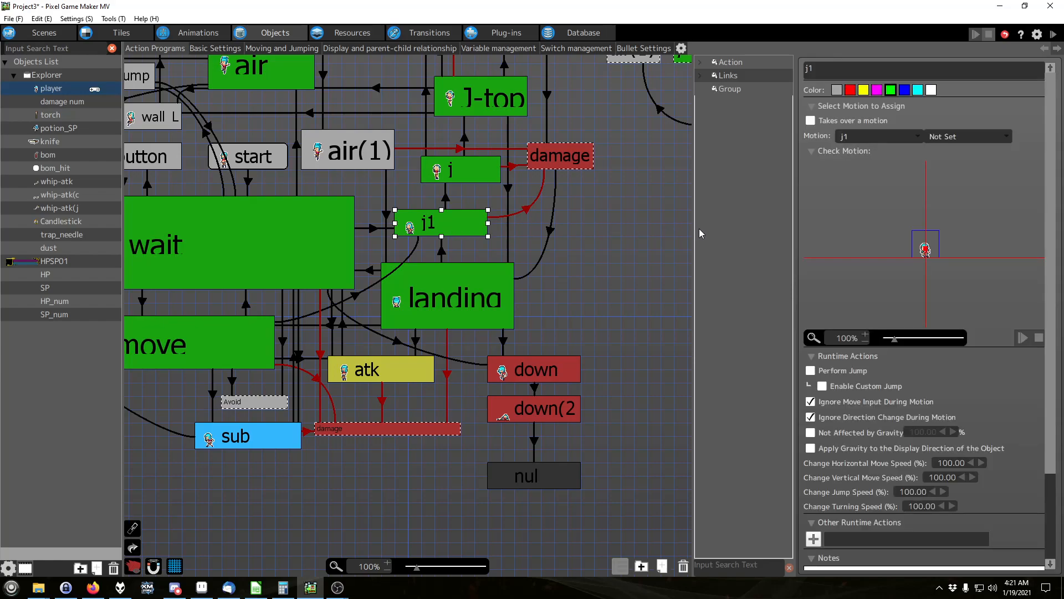
{"action": "left_click", "coordinate": [489, 180]}
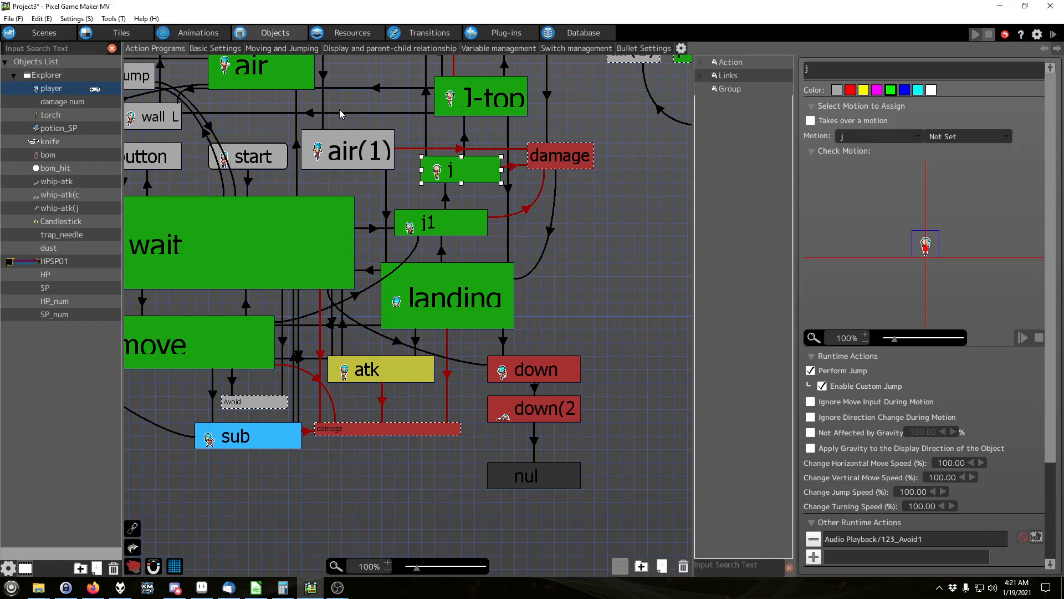
{"action": "middle_click_drag", "start_coordinate": [339, 109], "coordinate": [667, 268]}
{"action": "middle_click_drag", "start_coordinate": [299, 297], "coordinate": [214, 240]}
{"action": "middle_click_drag", "start_coordinate": [593, 216], "coordinate": [432, 220]}
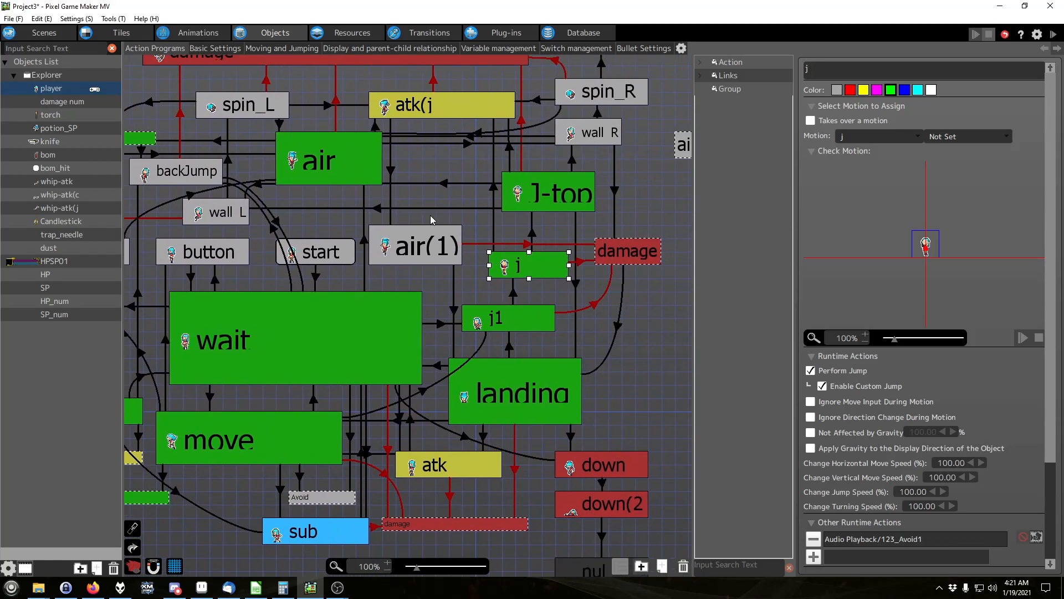
- Examine the links from wait to j1 and from j1 to j, together with the two jump actions they connect
{"action": "left_click", "coordinate": [440, 324]}
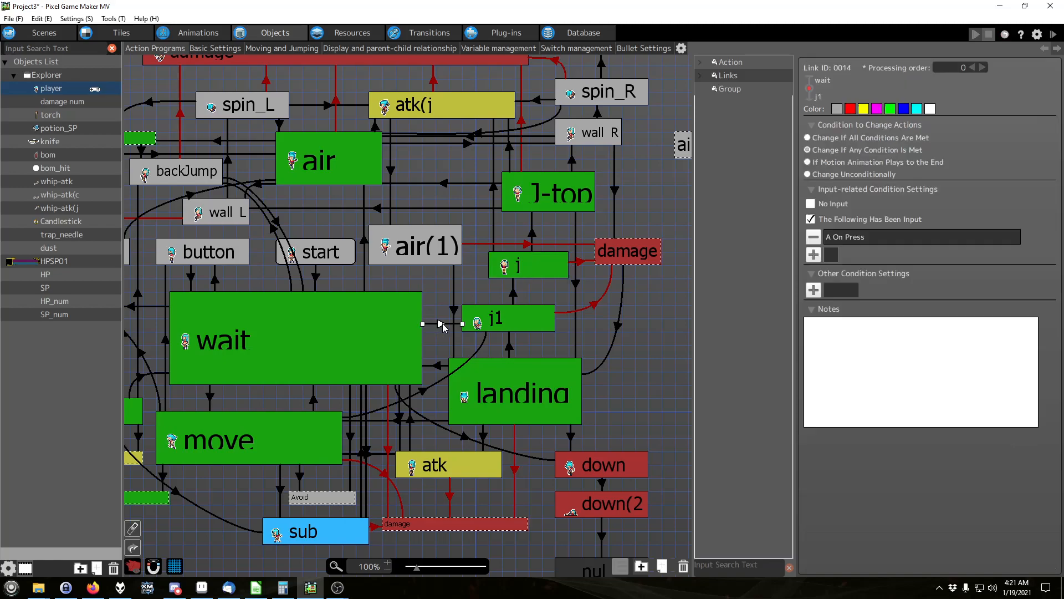
{"action": "left_click", "coordinate": [498, 325]}
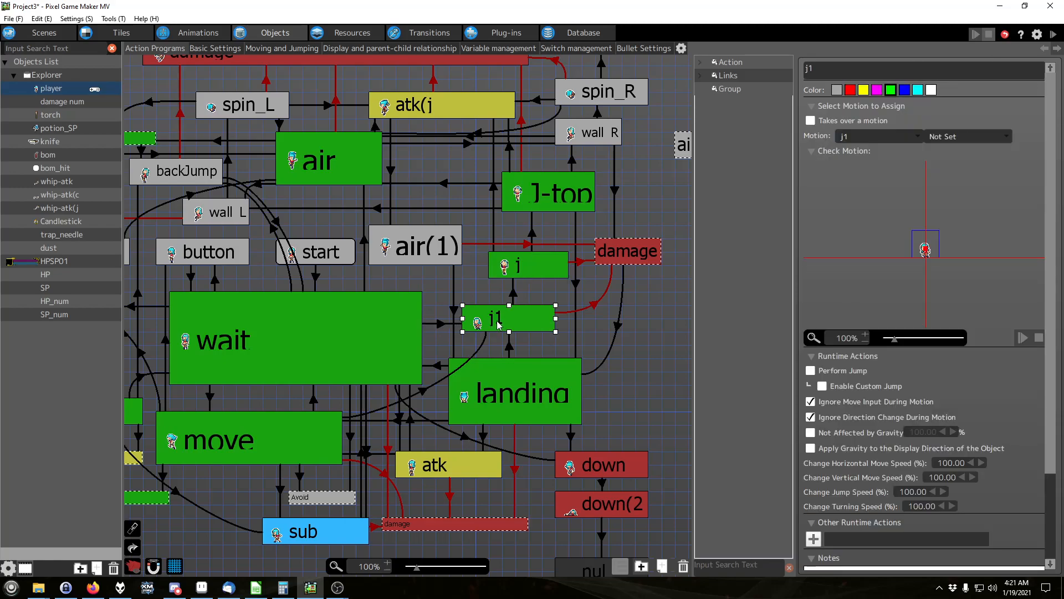
{"action": "left_click", "coordinate": [514, 298]}
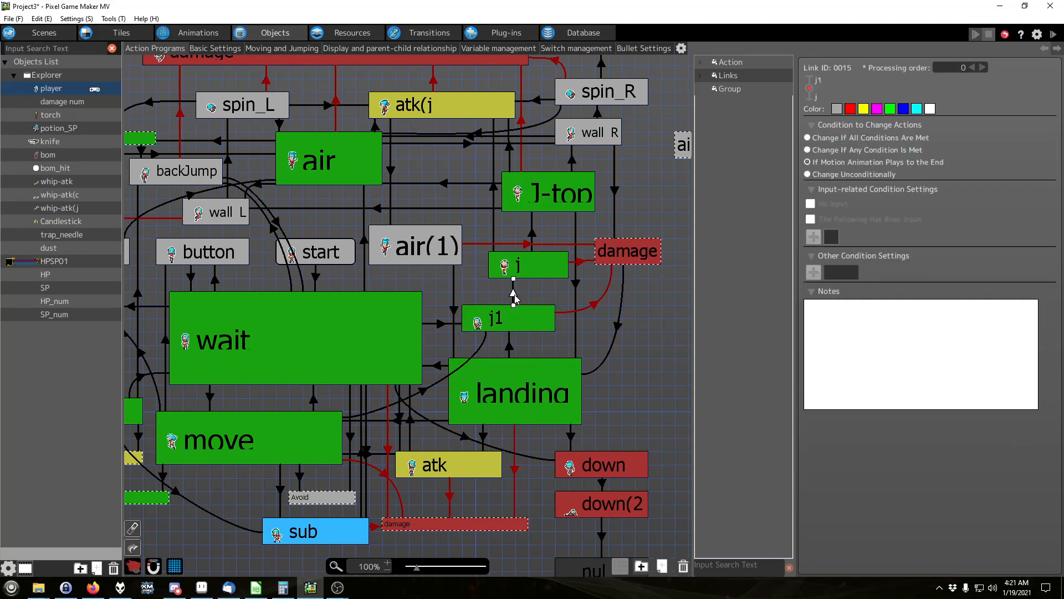
{"action": "left_click", "coordinate": [527, 276]}
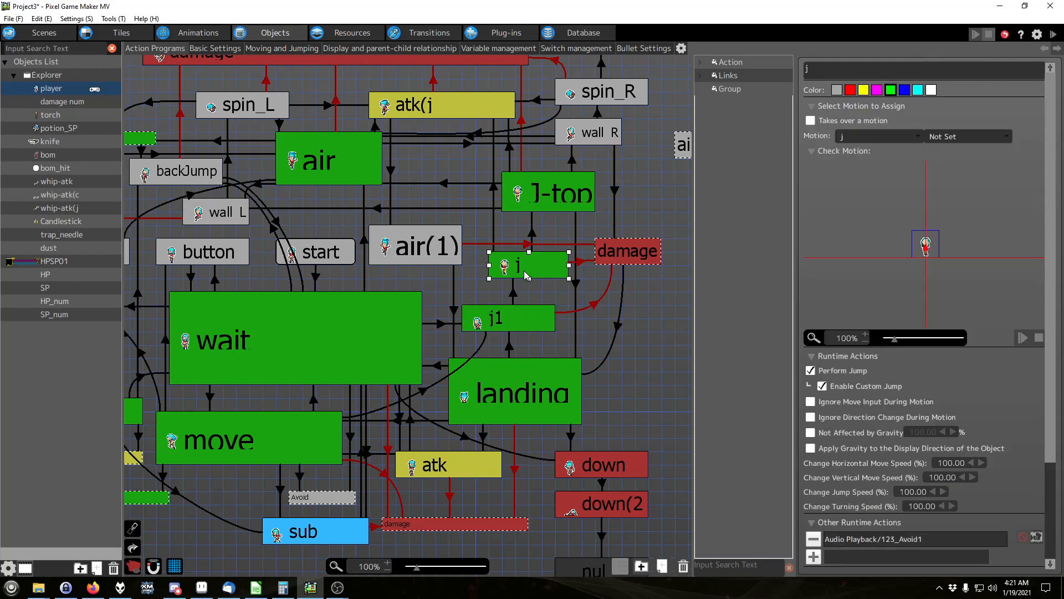
{"action": "left_click", "coordinate": [496, 324]}
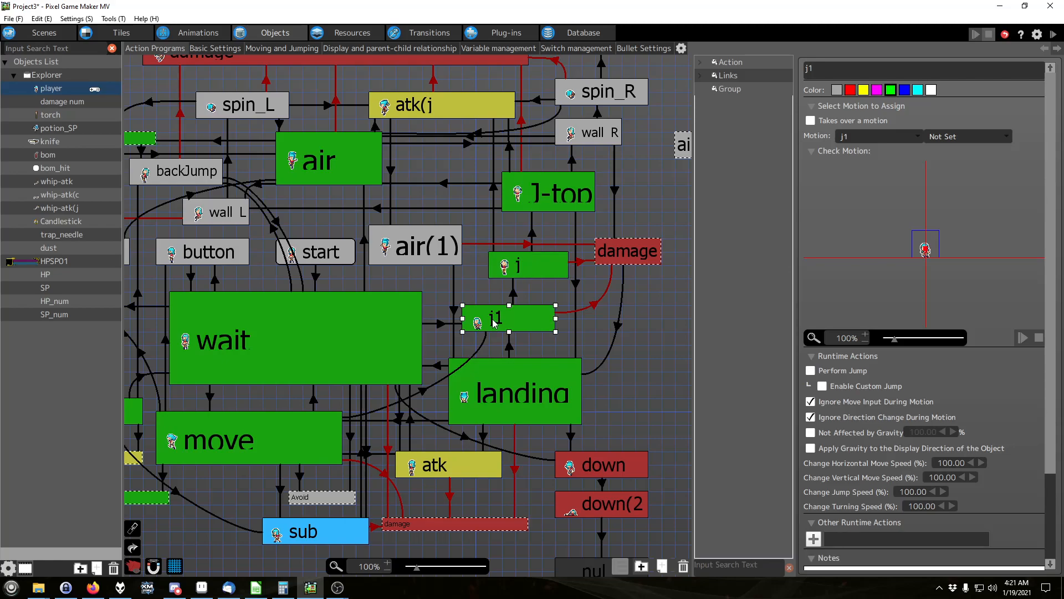
- Add a runtime action to the j1 jump action that changes Object Self's Display Afterimage switch to ON
{"action": "left_click", "coordinate": [548, 203]}
{"action": "left_click", "coordinate": [502, 319]}
{"action": "left_click", "coordinate": [813, 538]}
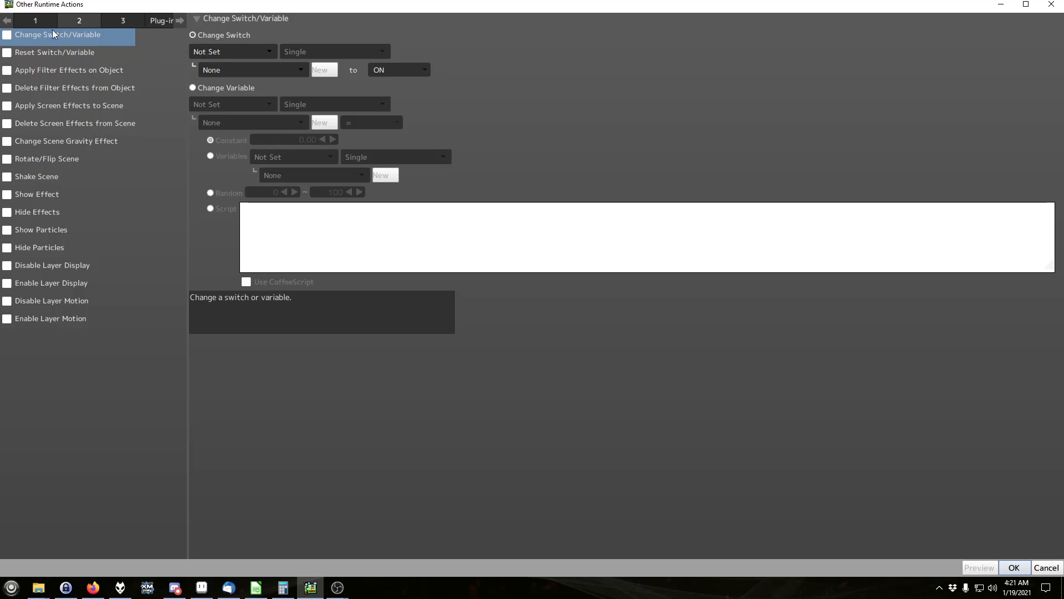
{"action": "left_click", "coordinate": [7, 35]}
{"action": "left_click", "coordinate": [218, 51]}
{"action": "left_click", "coordinate": [231, 80]}
{"action": "left_click", "coordinate": [294, 70]}
{"action": "left_click", "coordinate": [276, 227]}
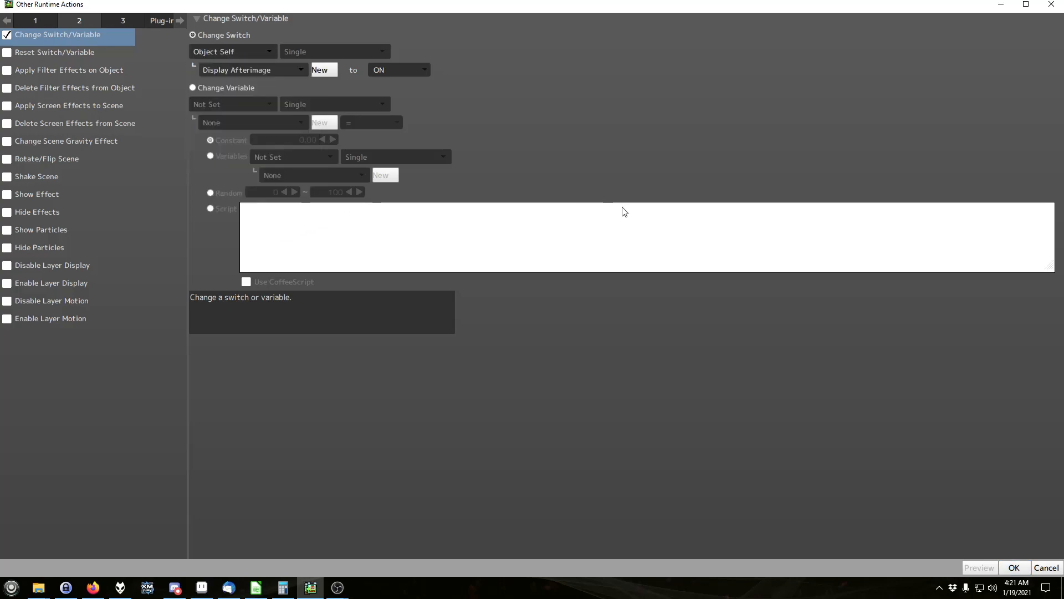
{"action": "left_click", "coordinate": [1017, 567]}
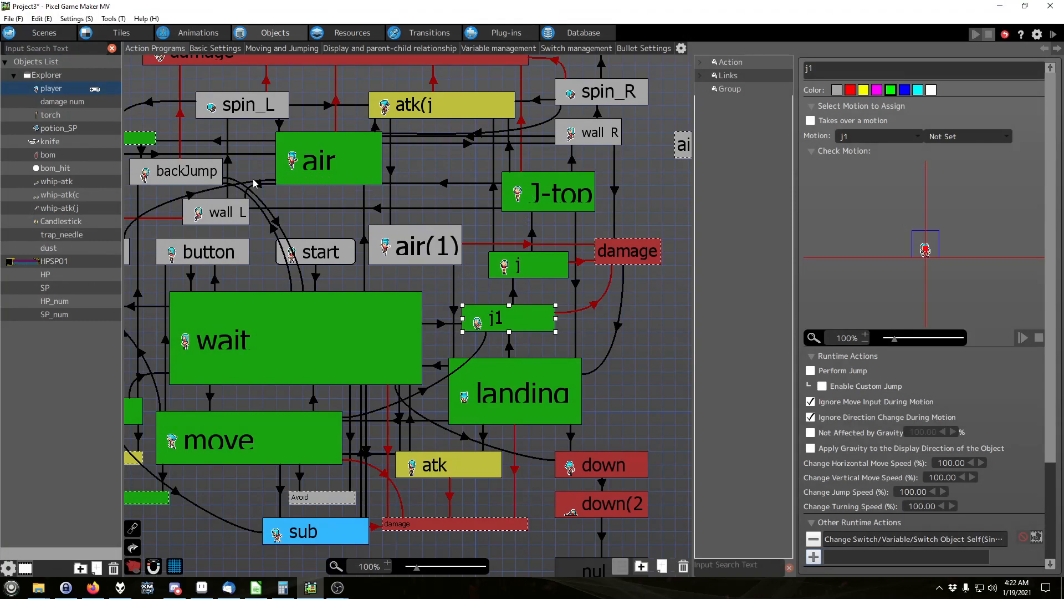
- Examine the air, landing and wait actions and their connecting links to find where the jump ends
{"action": "left_click", "coordinate": [327, 169]}
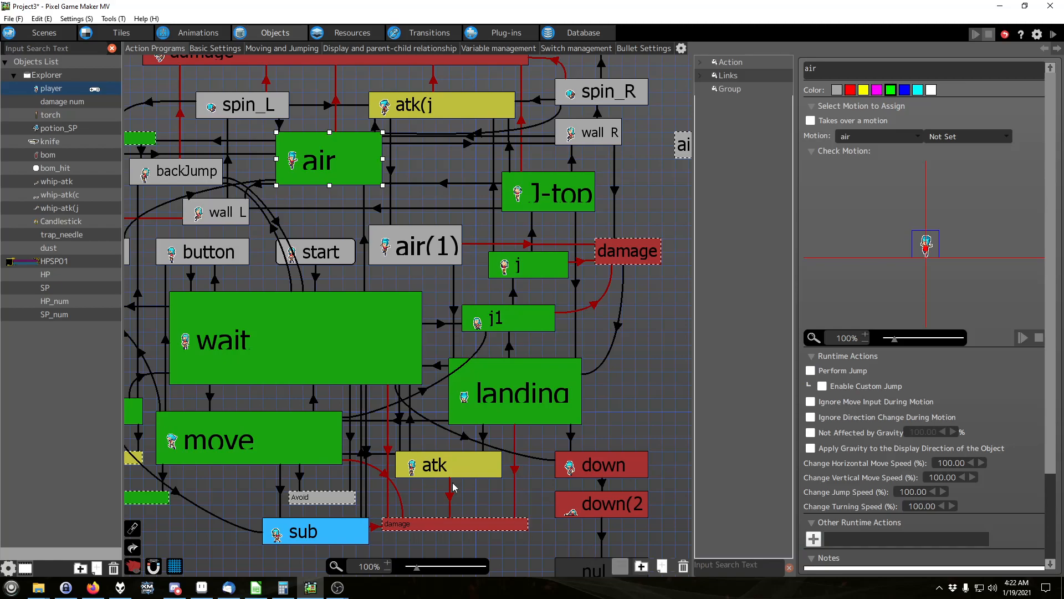
{"action": "middle_click_drag", "start_coordinate": [244, 292], "coordinate": [451, 296]}
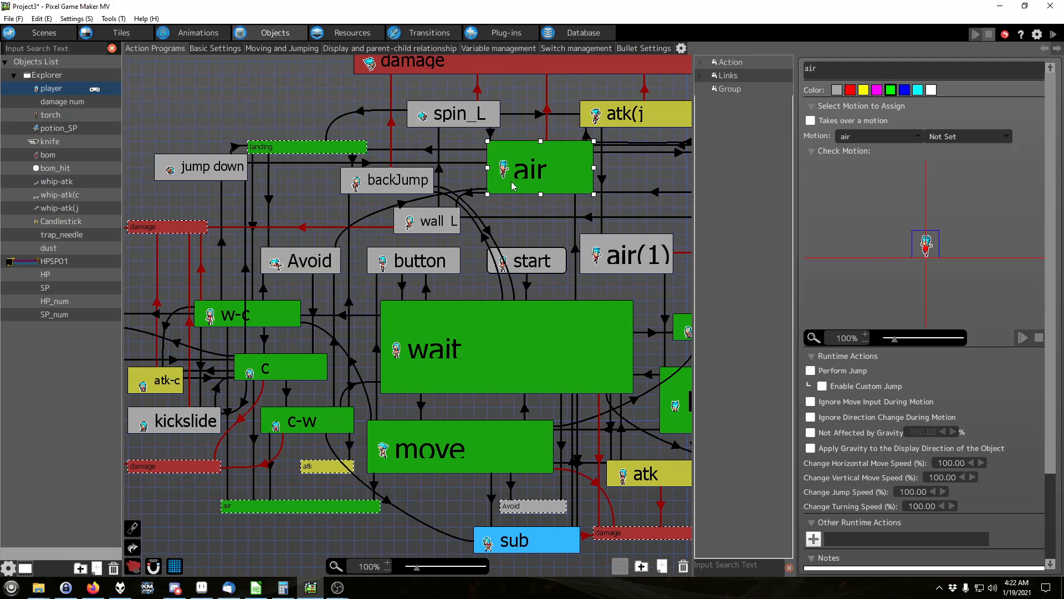
{"action": "left_click", "coordinate": [470, 194]}
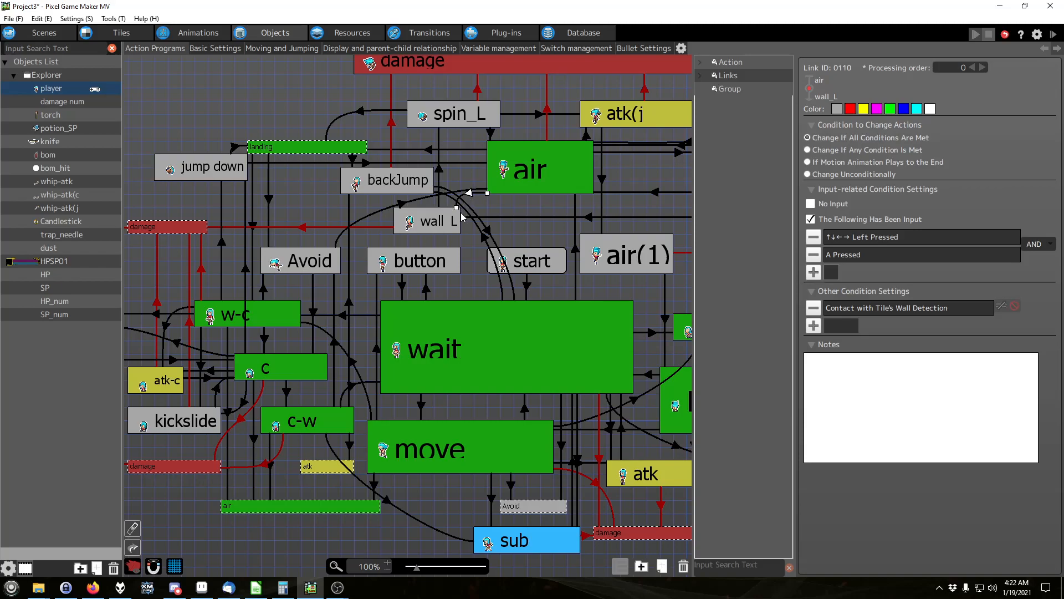
{"action": "left_click", "coordinate": [325, 150]}
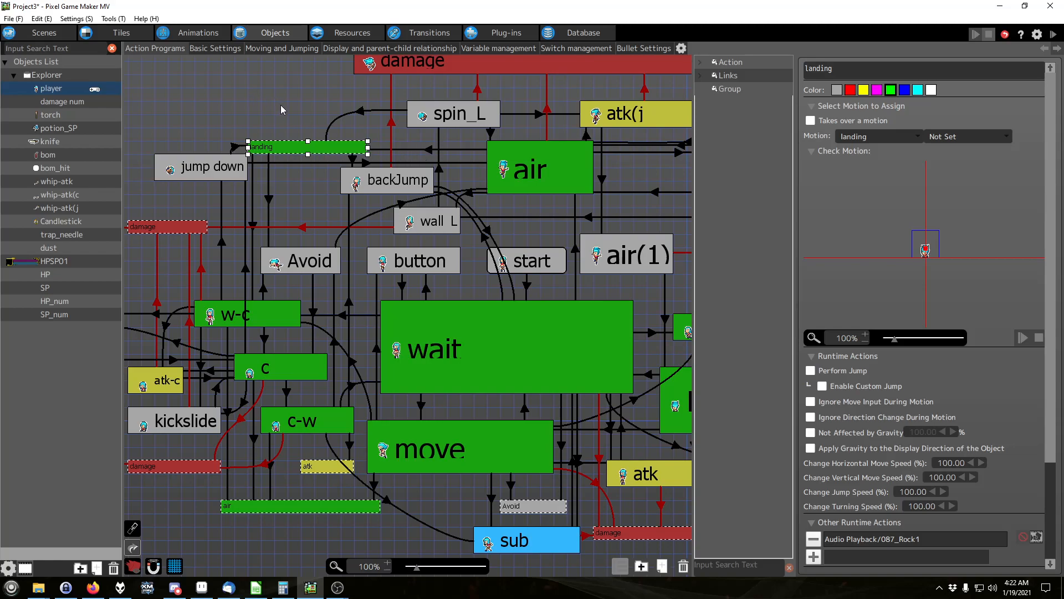
{"action": "middle_click_drag", "start_coordinate": [281, 104], "coordinate": [138, 79]}
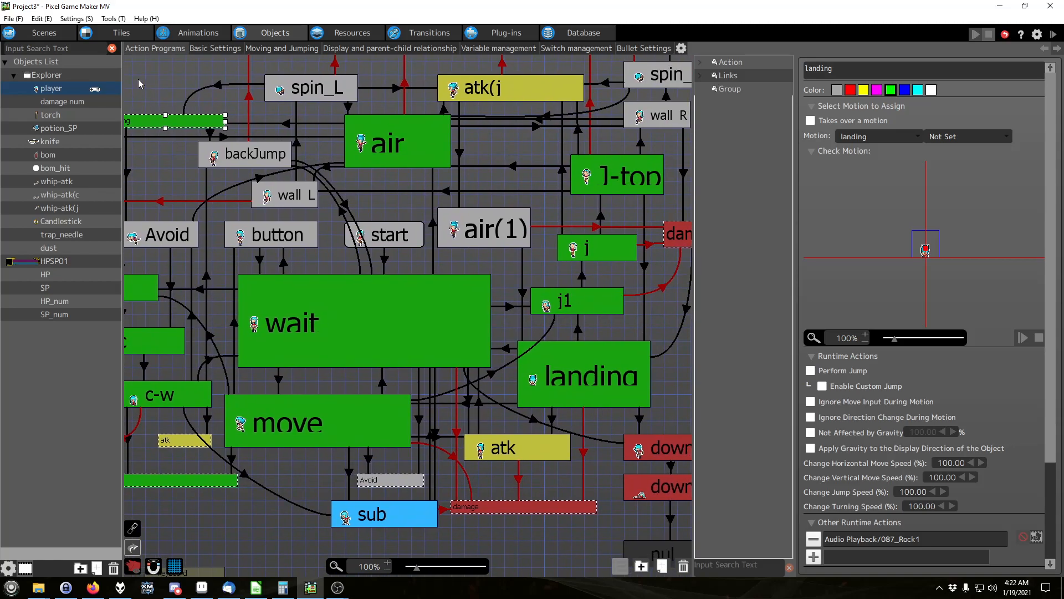
{"action": "left_click", "coordinate": [558, 379]}
{"action": "left_click", "coordinate": [507, 349]}
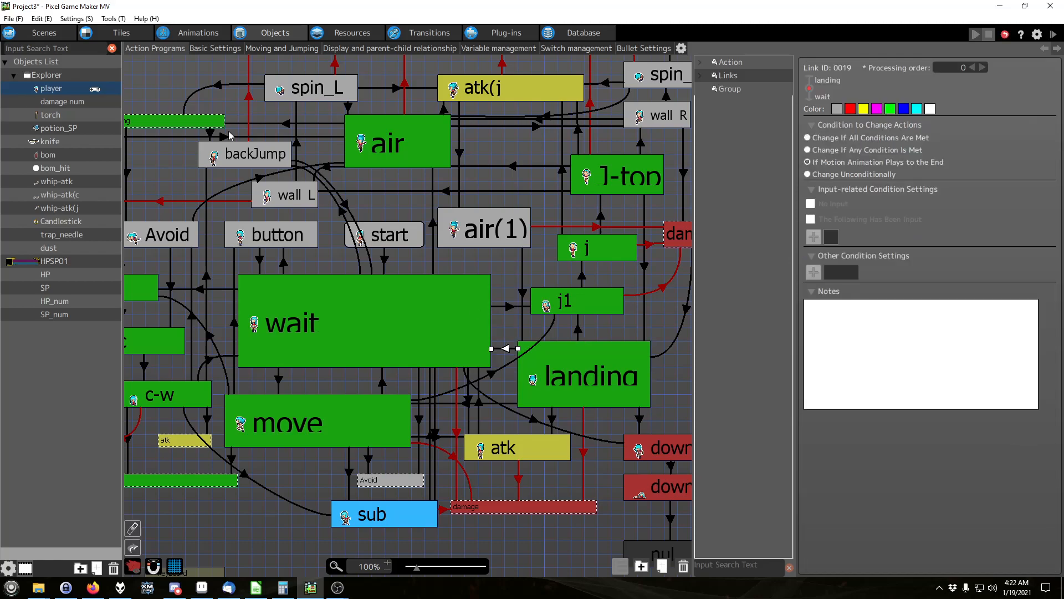
{"action": "left_click", "coordinate": [287, 125]}
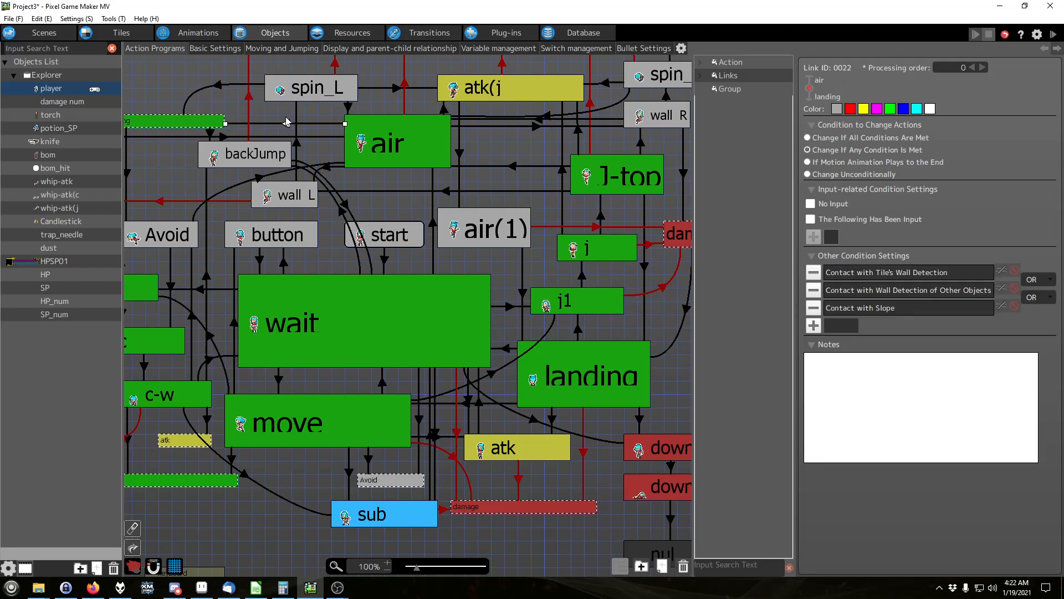
{"action": "left_click", "coordinate": [577, 377]}
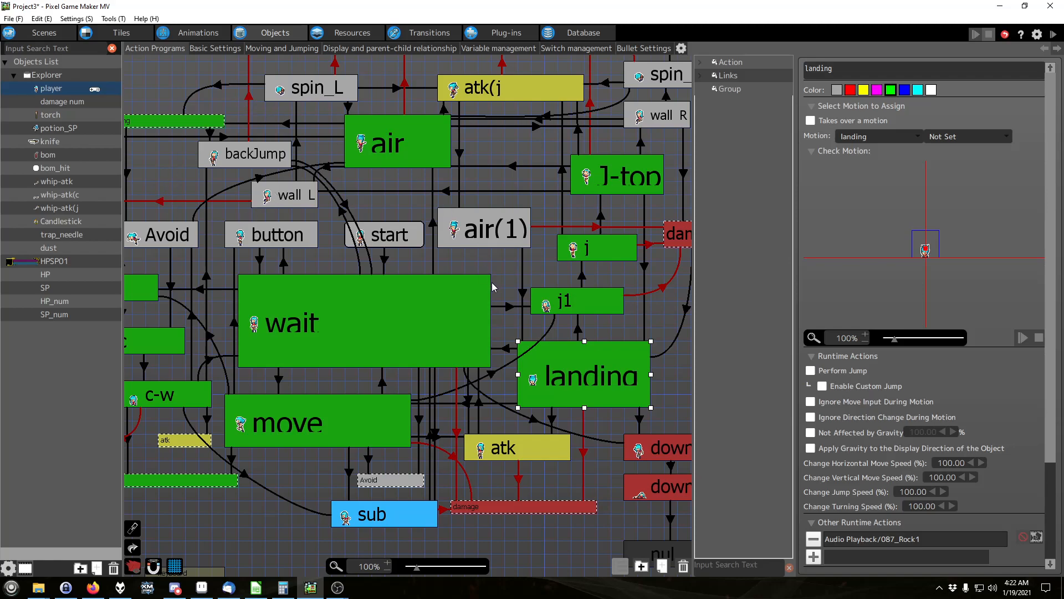
{"action": "left_click", "coordinate": [384, 320]}
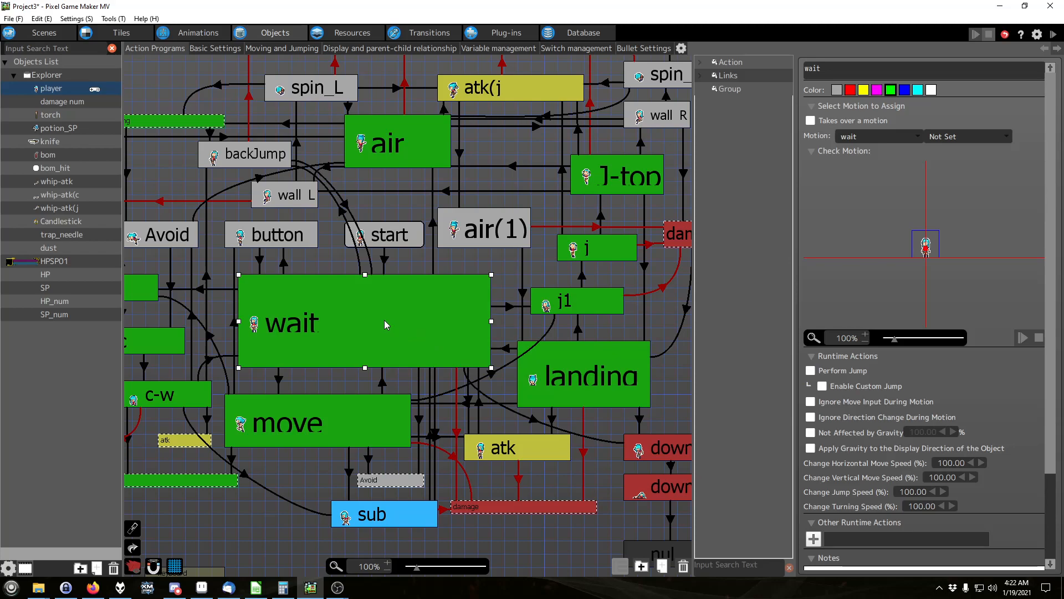
- Add a runtime action to the landing action that changes Object Self's Display Afterimage switch to OFF
{"action": "left_click", "coordinate": [593, 391]}
{"action": "left_click", "coordinate": [819, 557]}
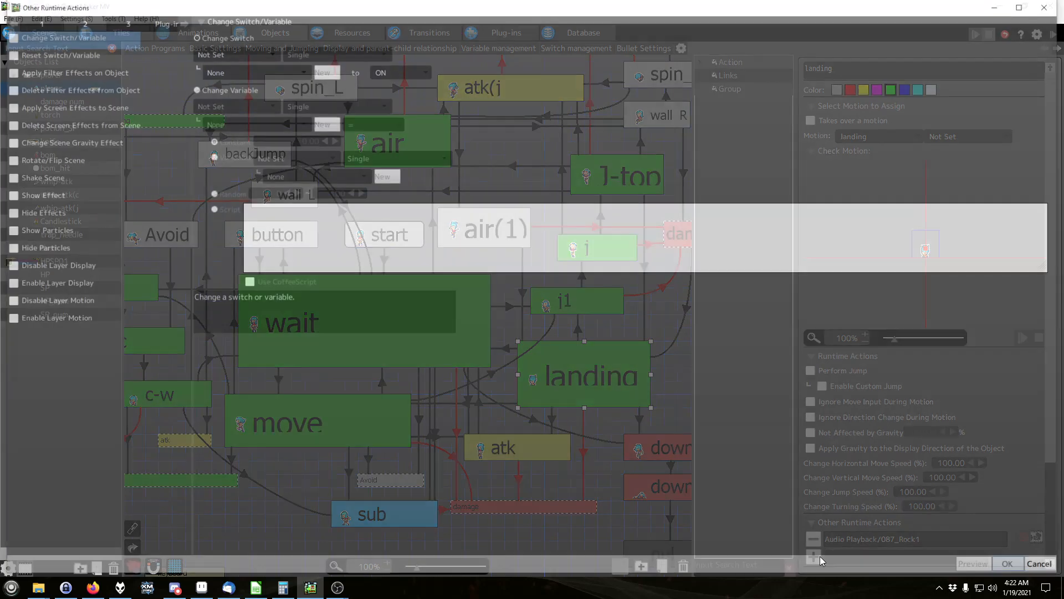
{"action": "left_click", "coordinate": [222, 51]}
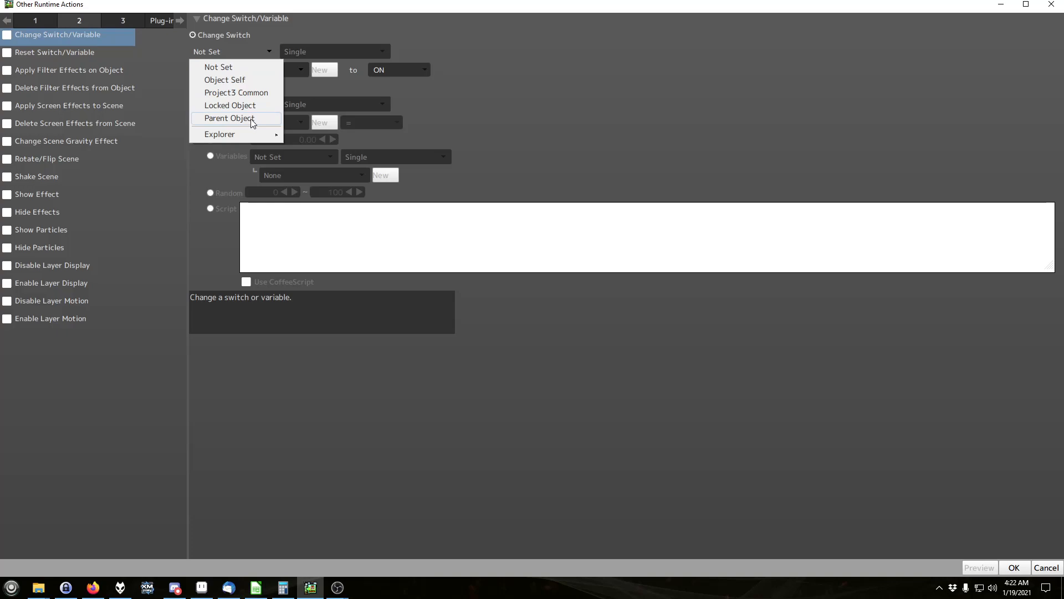
{"action": "left_click", "coordinate": [228, 78]}
{"action": "left_click", "coordinate": [299, 69]}
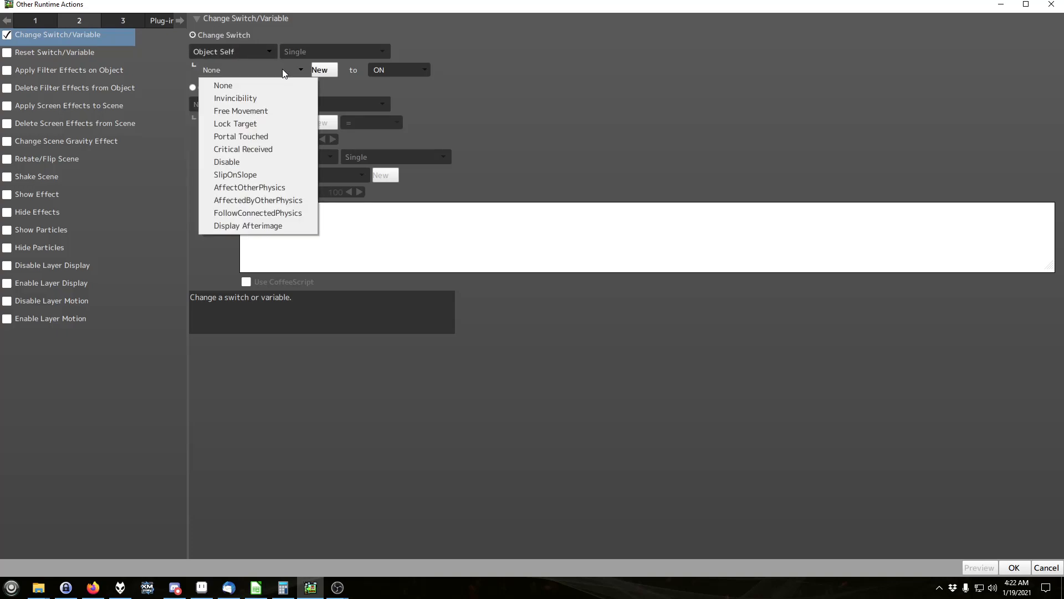
{"action": "left_click", "coordinate": [261, 226]}
{"action": "left_click", "coordinate": [384, 68]}
{"action": "left_click", "coordinate": [397, 95]}
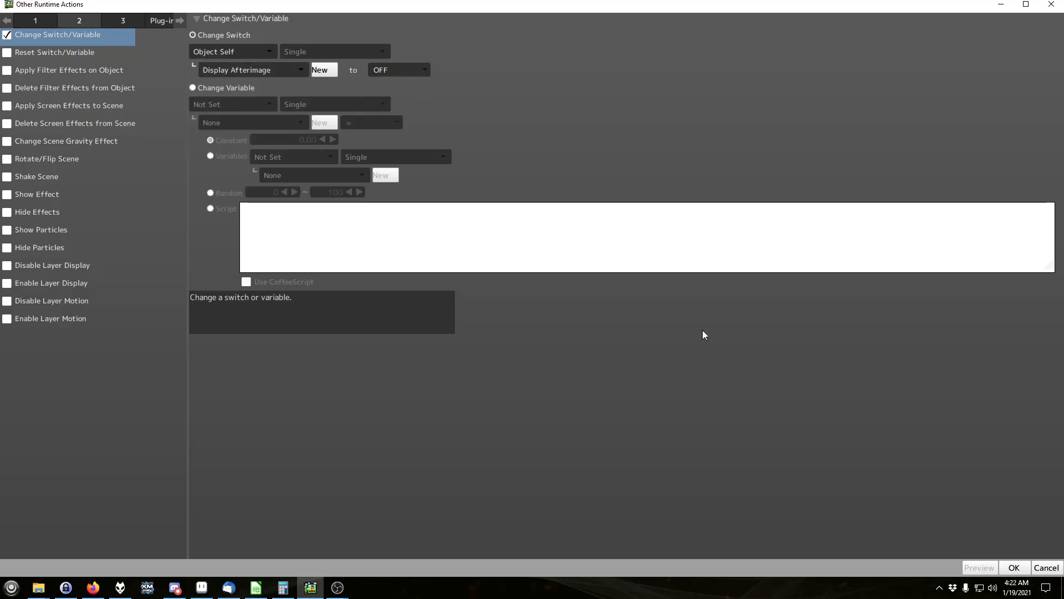
{"action": "left_click", "coordinate": [1014, 567]}
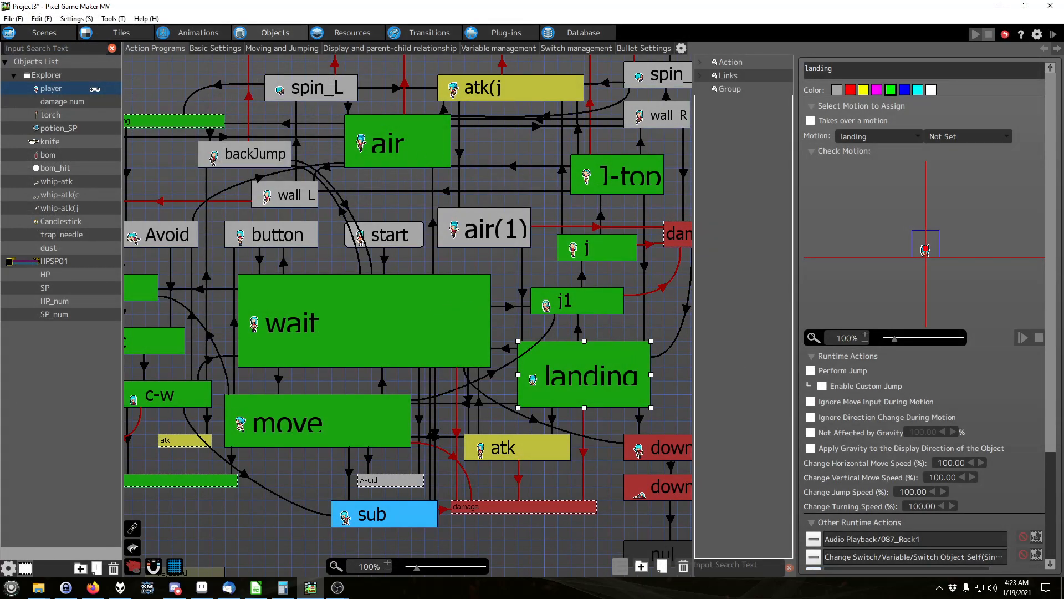
- Start and close a brief test play, and disable Display Afterimage in the player's display settings
{"action": "left_click", "coordinate": [1053, 36]}
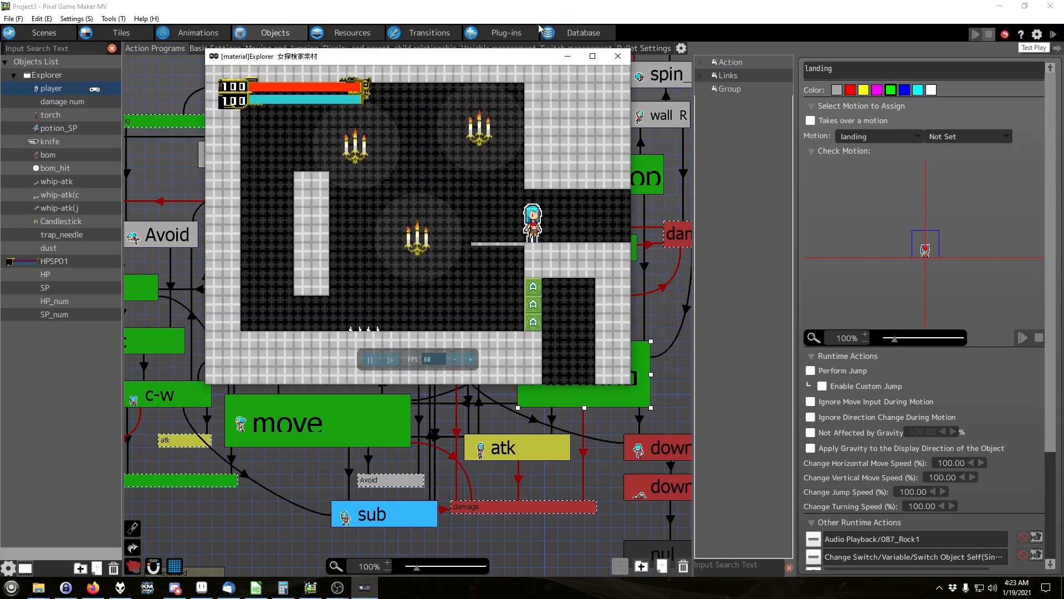
{"action": "left_click", "coordinate": [618, 56]}
{"action": "left_click", "coordinate": [390, 50]}
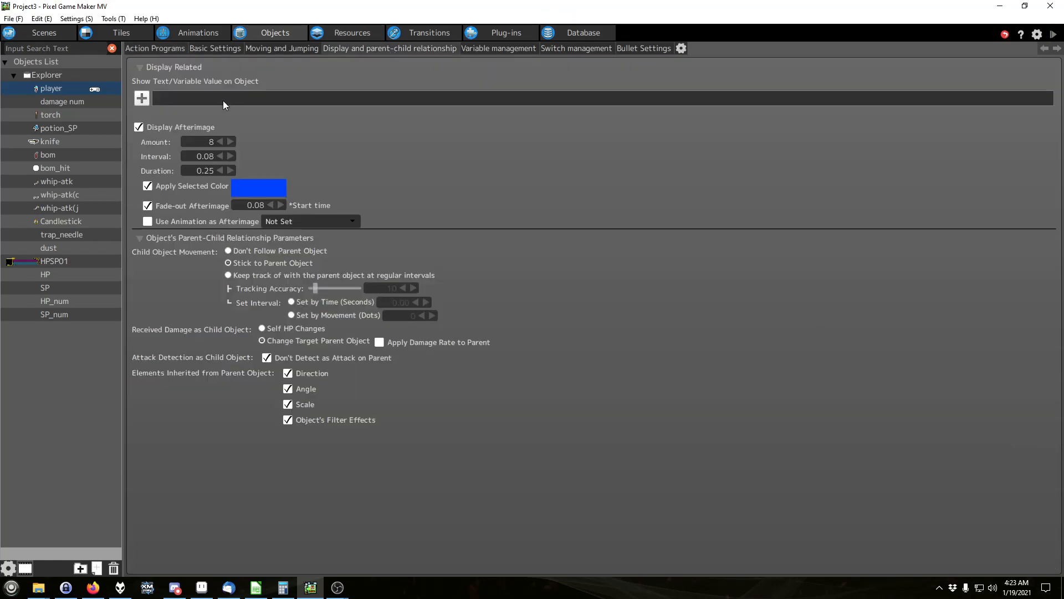
{"action": "left_click", "coordinate": [139, 128]}
- Test play the stage, walking and jumping repeatedly in both directions to check the afterimage, and close the test window
{"action": "left_click", "coordinate": [1052, 35]}
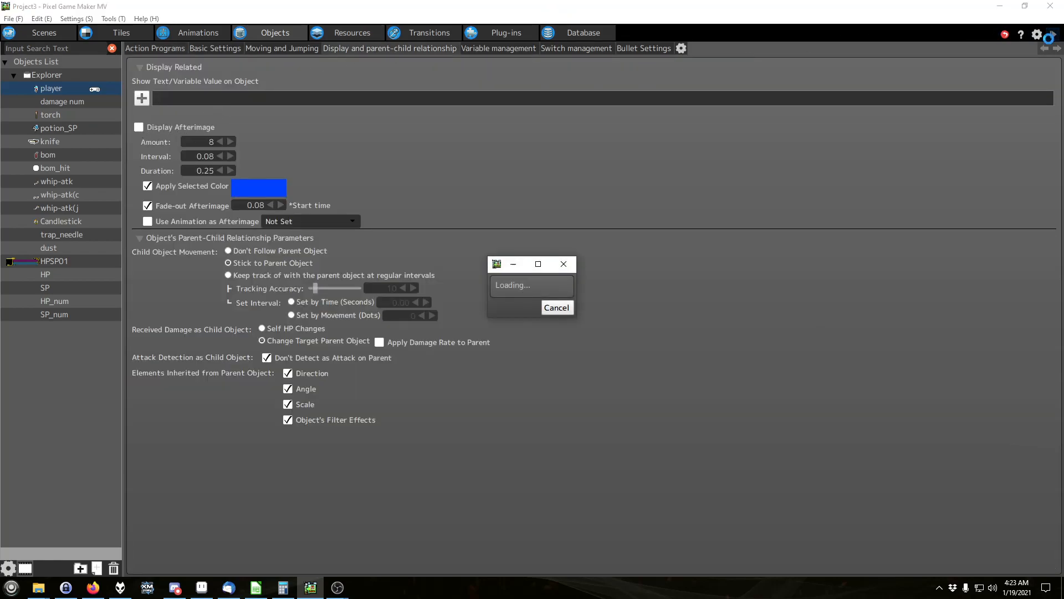
{"action": "key", "text": "Left"}
{"action": "key", "text": "Right"}
{"action": "key", "text": "Left"}
{"action": "key", "text": "z"}
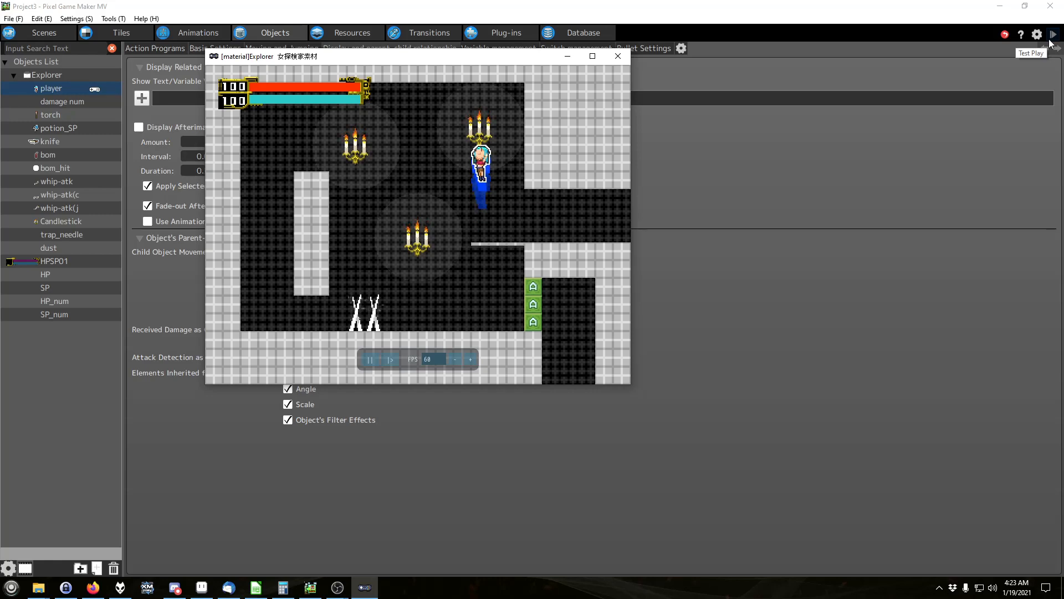
{"action": "key", "text": "z"}
{"action": "key", "text": "Left"}
{"action": "key", "text": "Right"}
{"action": "key", "text": "Right"}
{"action": "key", "text": "Left"}
{"action": "key", "text": "Right"}
{"action": "key", "text": "z"}
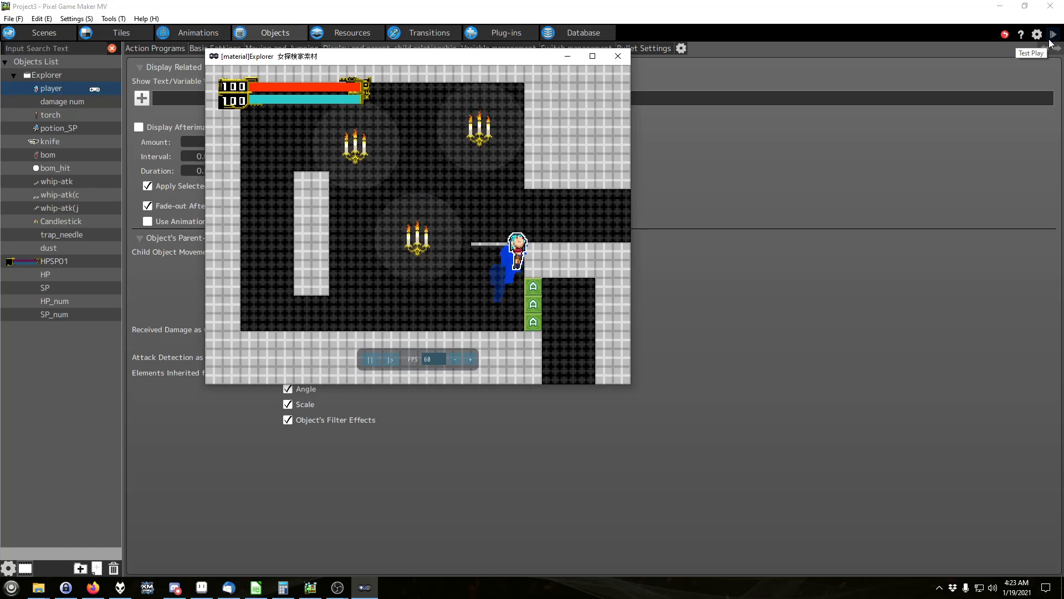
{"action": "key", "text": "Right"}
{"action": "key", "text": "Left"}
{"action": "key", "text": "z"}
{"action": "key", "text": "Right"}
{"action": "key", "text": "Left"}
{"action": "key", "text": "z"}
{"action": "key", "text": "Right"}
{"action": "key", "text": "Left"}
{"action": "key", "text": "z"}
{"action": "key", "text": "Right"}
{"action": "key", "text": "z"}
{"action": "key", "text": "Left"}
{"action": "key", "text": "z"}
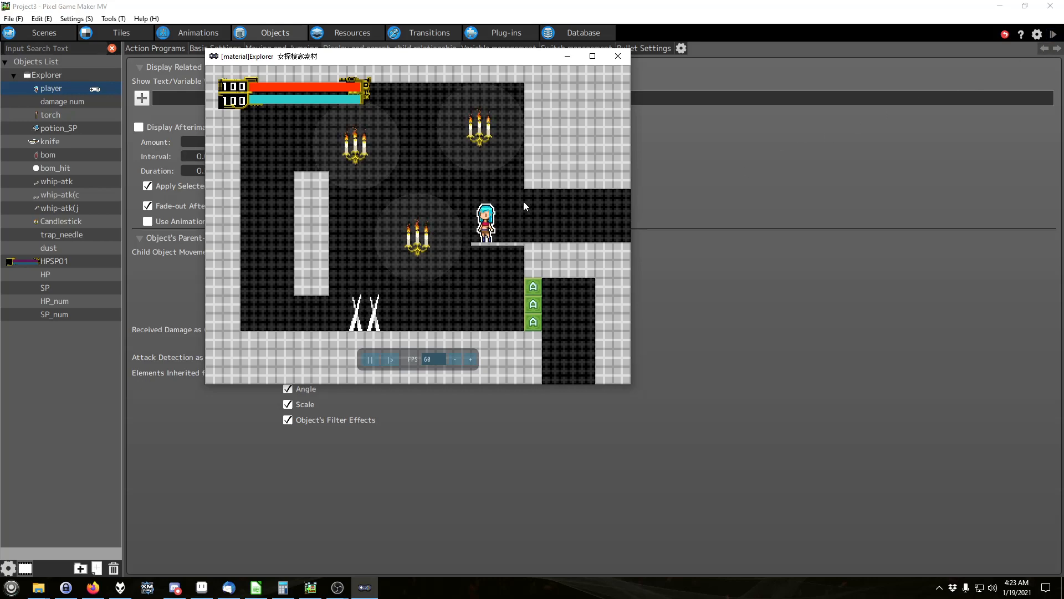
{"action": "left_click", "coordinate": [618, 56]}
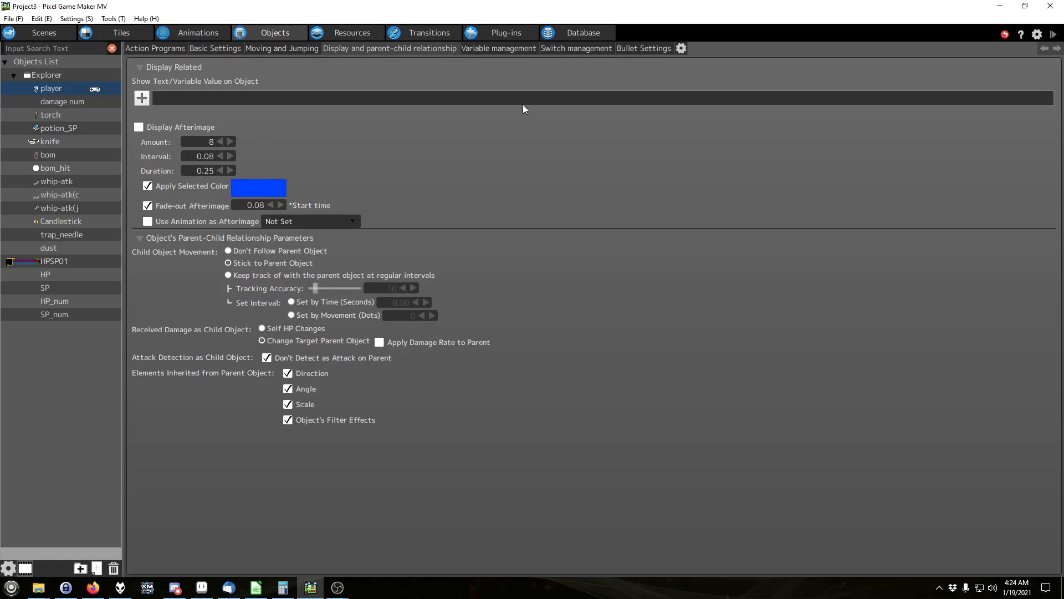
- Return briefly to the player's action programs and the scene view, close the current project, and open the cv2_port project
{"action": "left_click", "coordinate": [136, 50]}
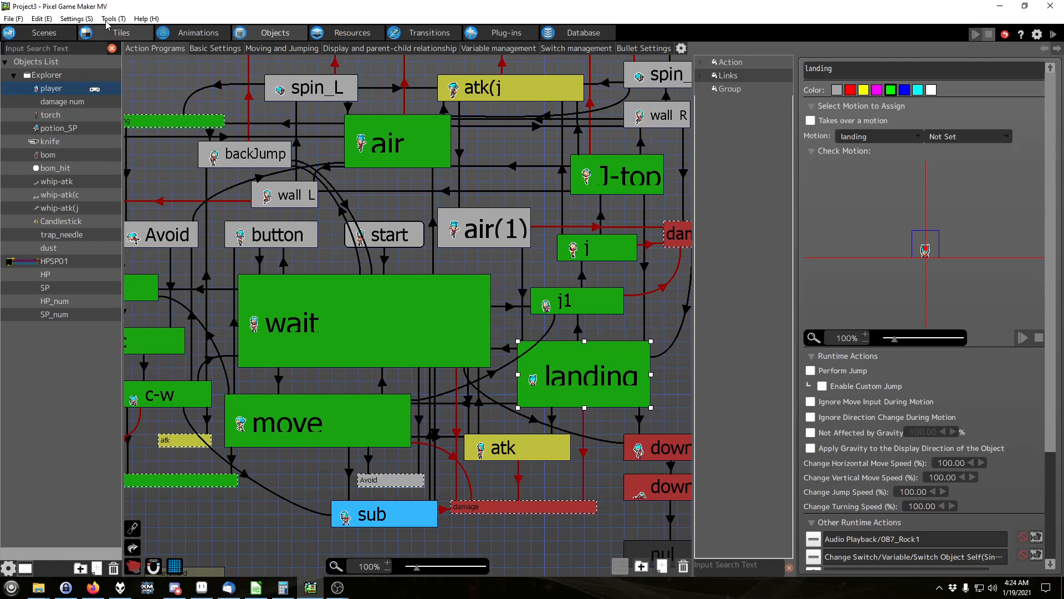
{"action": "left_click", "coordinate": [44, 34]}
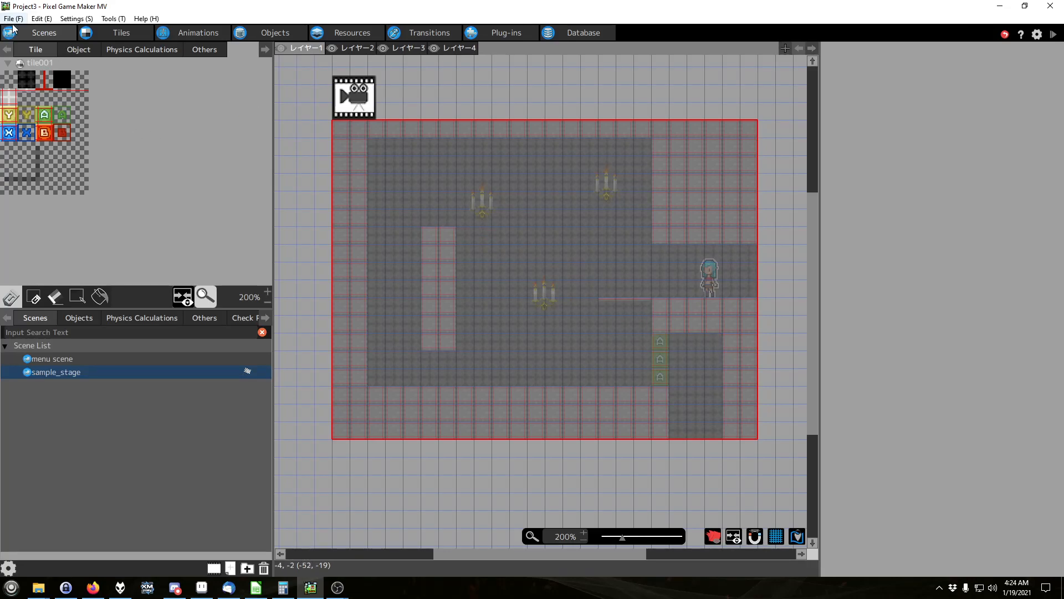
{"action": "left_click", "coordinate": [14, 18]}
{"action": "left_click", "coordinate": [39, 57]}
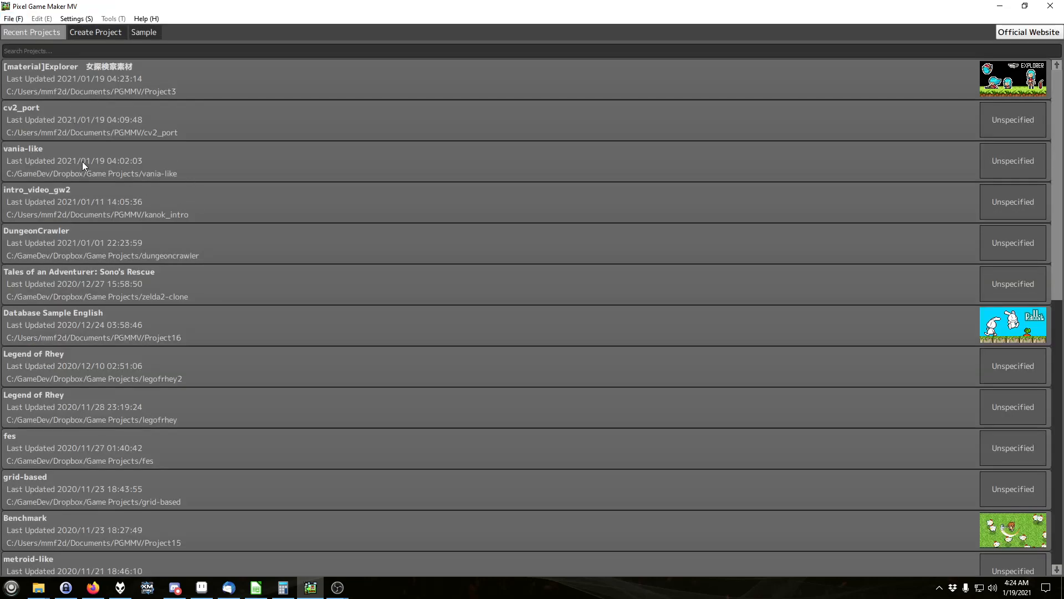
{"action": "double_click", "coordinate": [86, 123]}
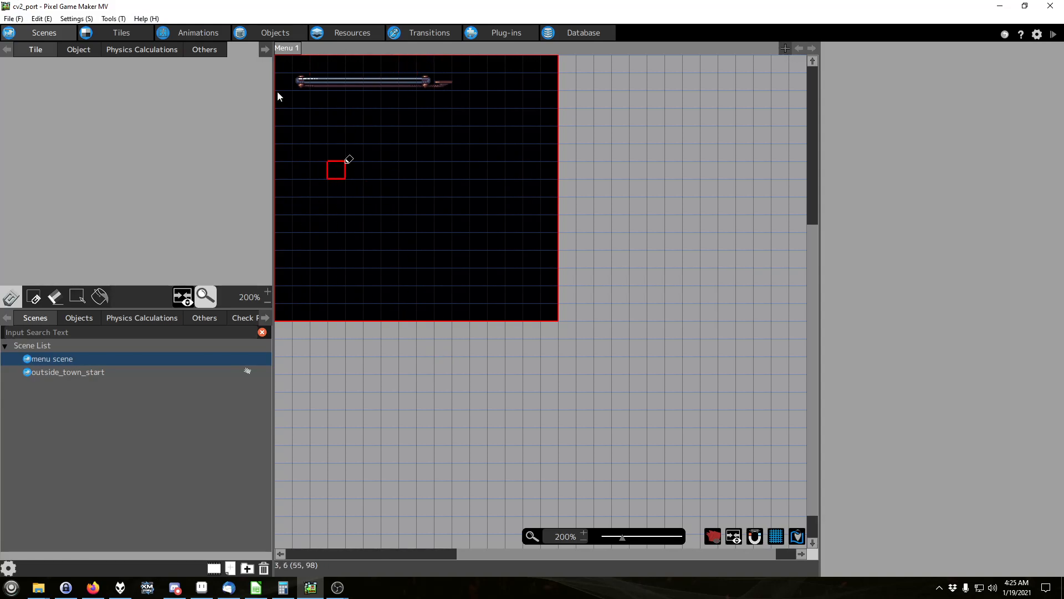
- Examine the layout of the simon object's action program across its action groups, and close the cv2_port project
{"action": "left_click", "coordinate": [270, 31]}
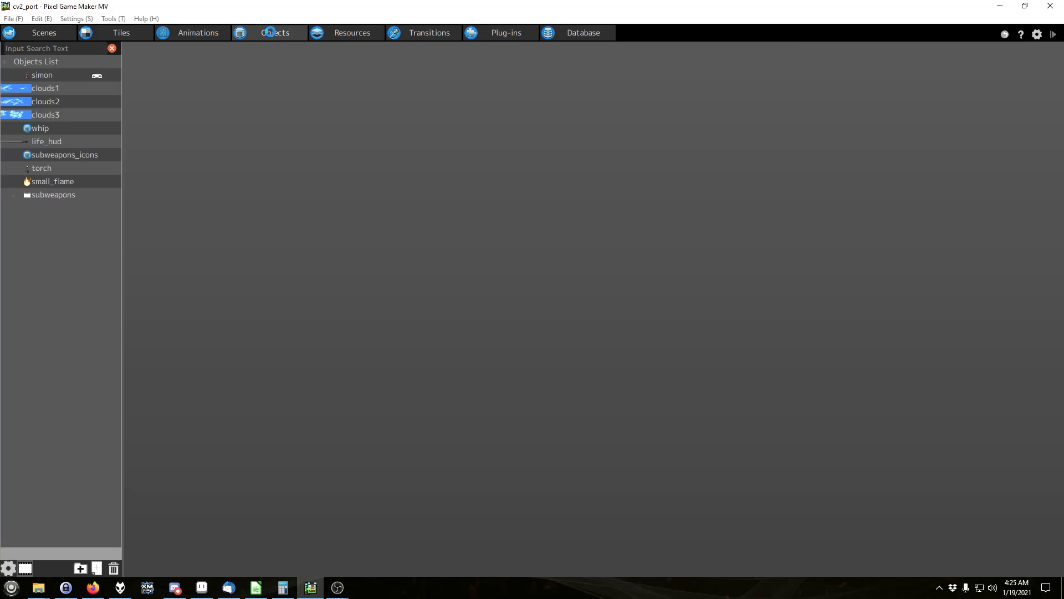
{"action": "middle_click_drag", "start_coordinate": [540, 290], "coordinate": [291, 320]}
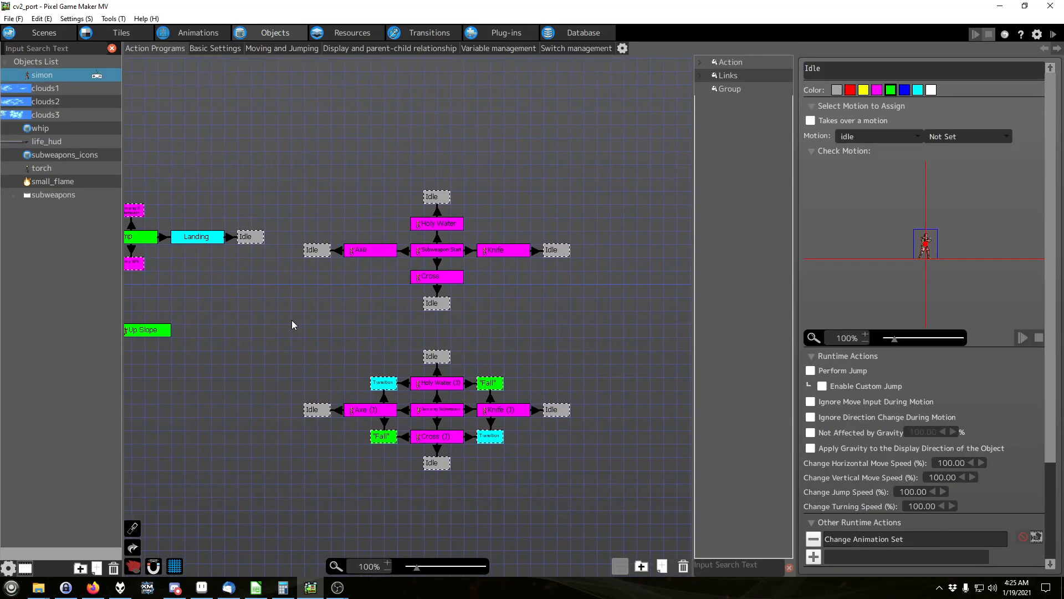
{"action": "middle_click_drag", "start_coordinate": [308, 390], "coordinate": [344, 381]}
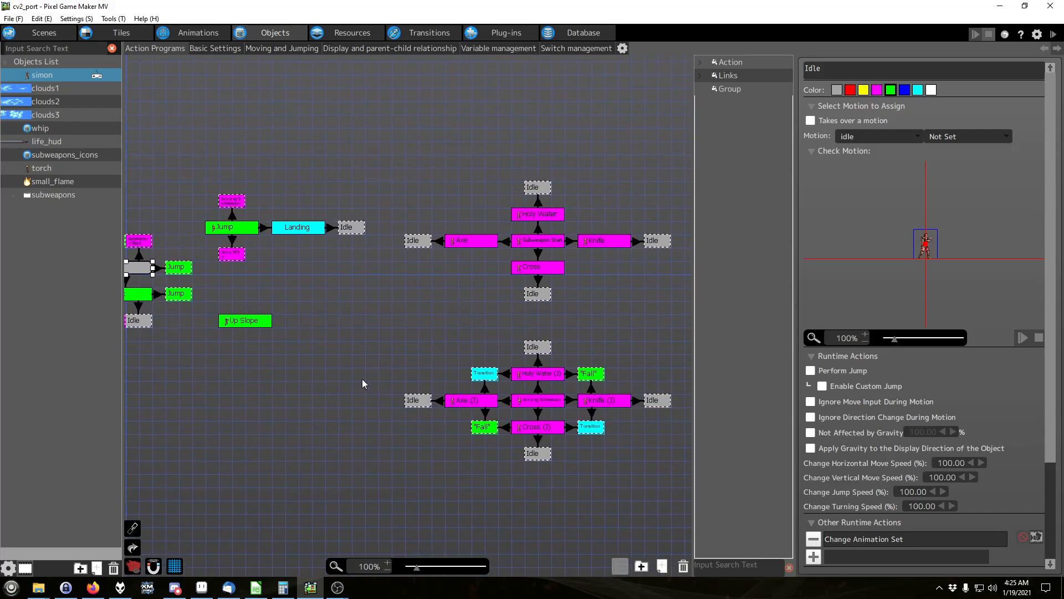
{"action": "middle_click_drag", "start_coordinate": [315, 312], "coordinate": [573, 331]}
{"action": "left_click", "coordinate": [367, 417]}
{"action": "middle_click_drag", "start_coordinate": [299, 407], "coordinate": [221, 371]}
{"action": "middle_click_drag", "start_coordinate": [501, 465], "coordinate": [314, 482]}
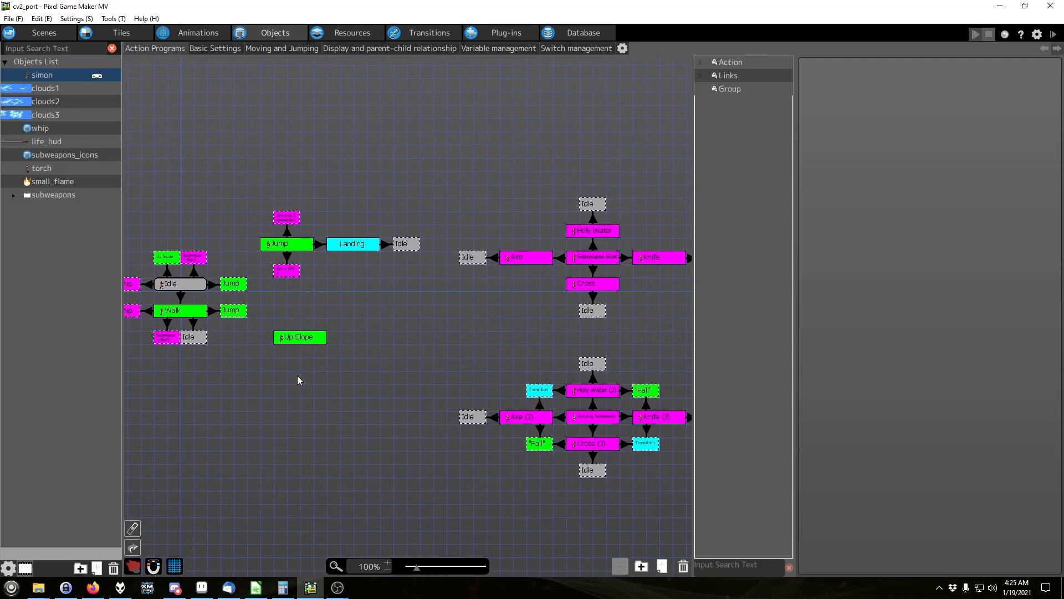
{"action": "middle_click_drag", "start_coordinate": [485, 324], "coordinate": [452, 424]}
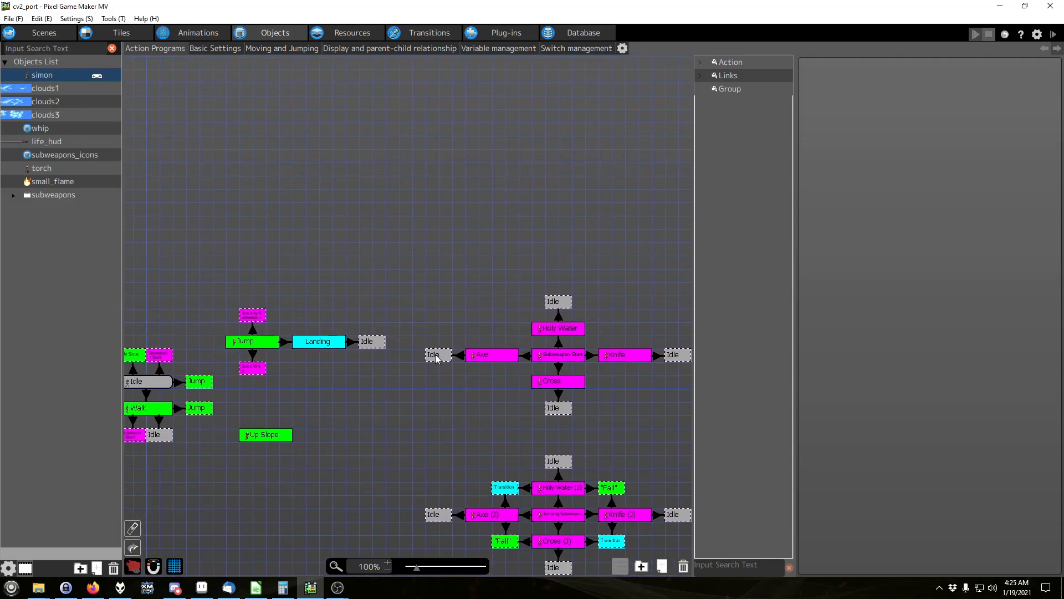
{"action": "middle_click_drag", "start_coordinate": [327, 181], "coordinate": [432, 172]}
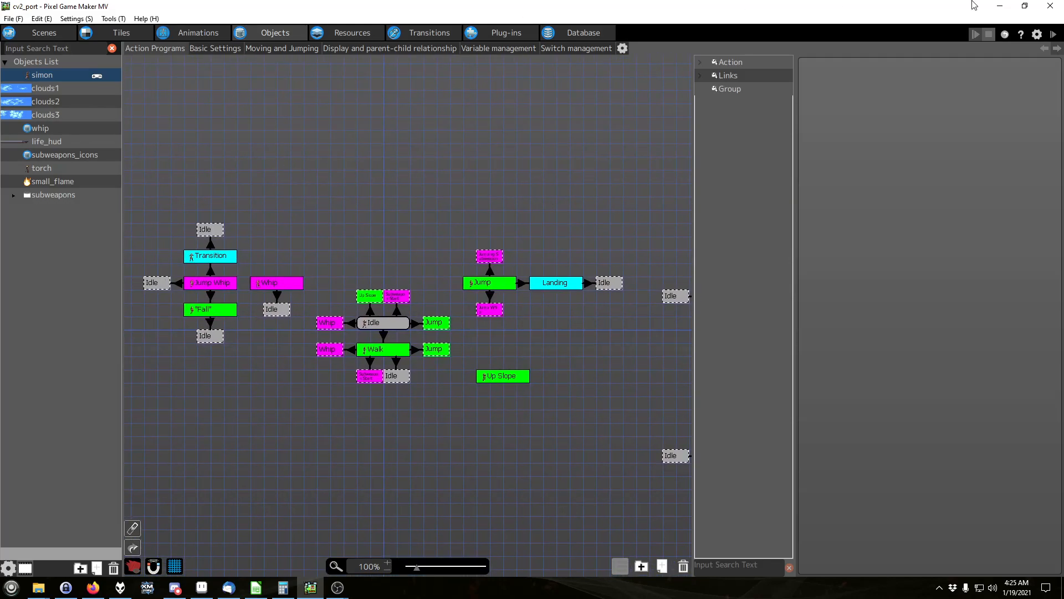
{"action": "left_click", "coordinate": [14, 18]}
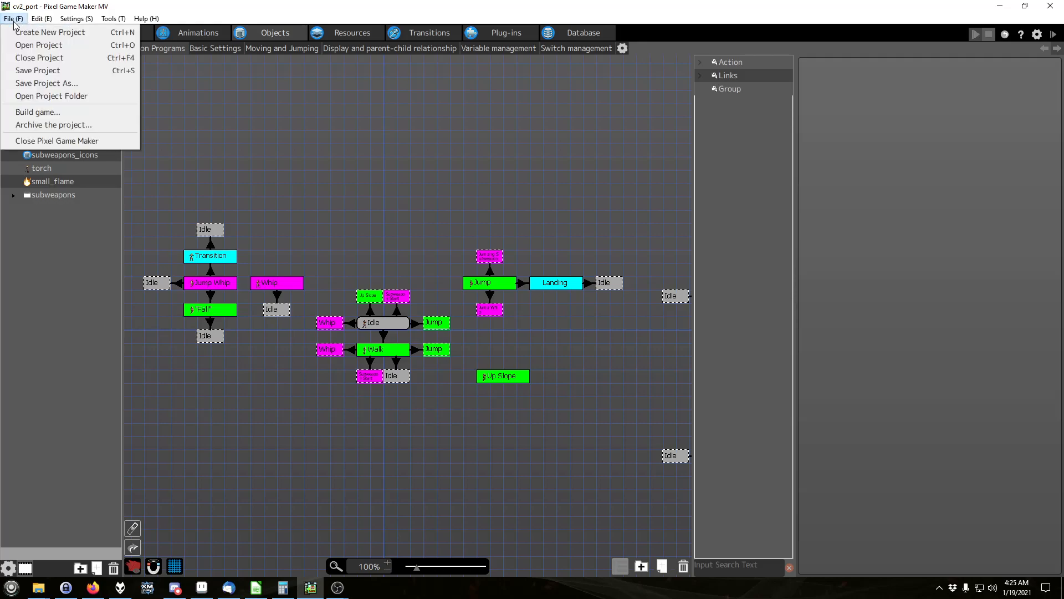
{"action": "left_click", "coordinate": [30, 56]}
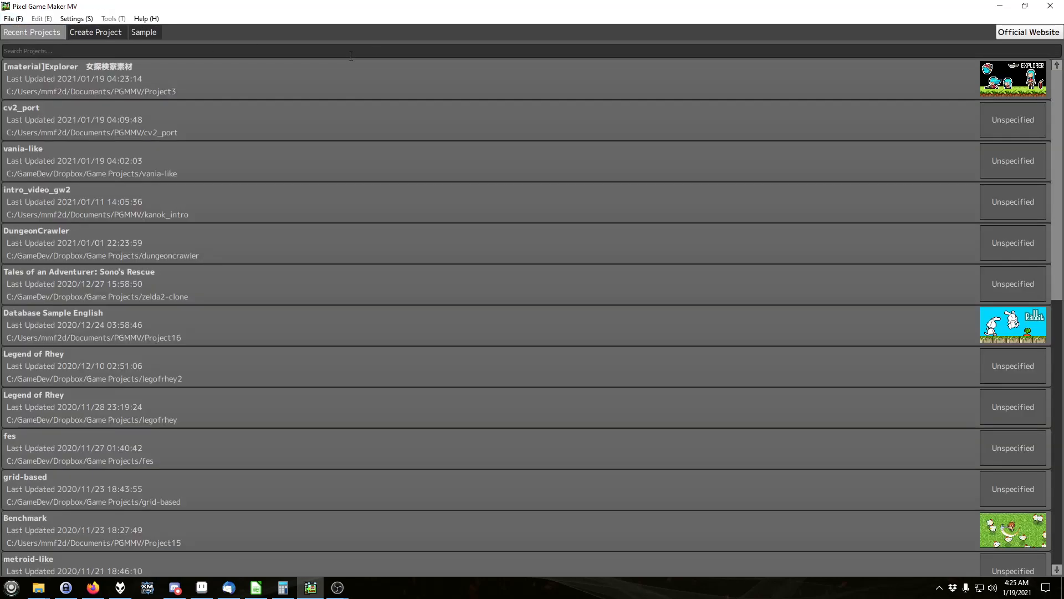